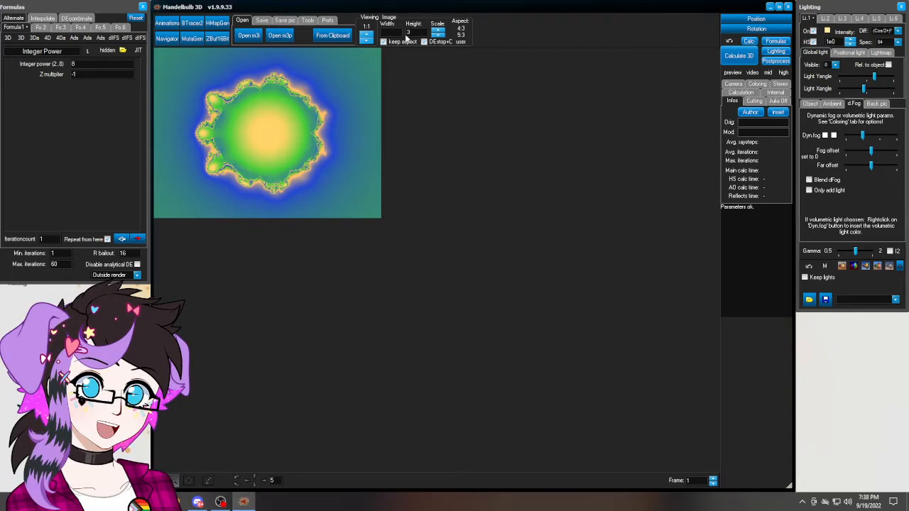
# Step: Set the image width to 2500 with aspect kept, calculate the 3D render and view it at 1:3
pyautogui.write('1500')
pyautogui.write('2500')
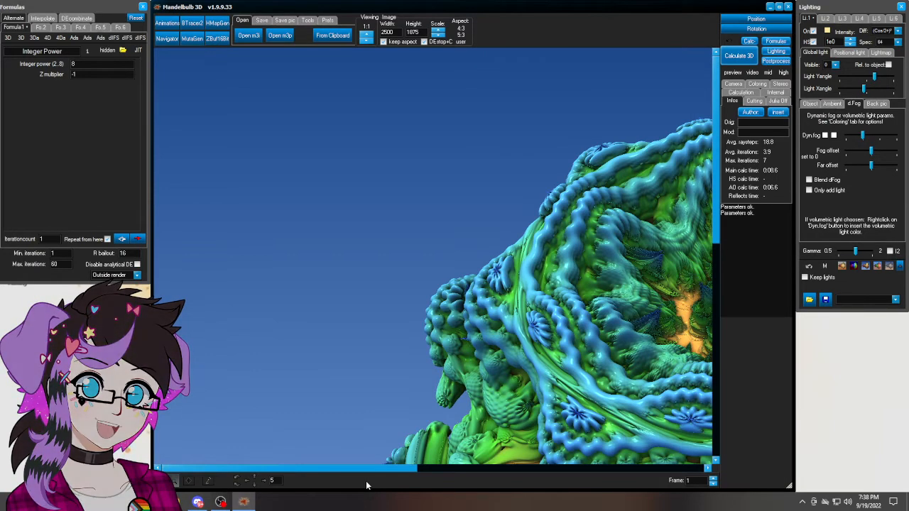
pyautogui.scroll(-2, 463, 242)
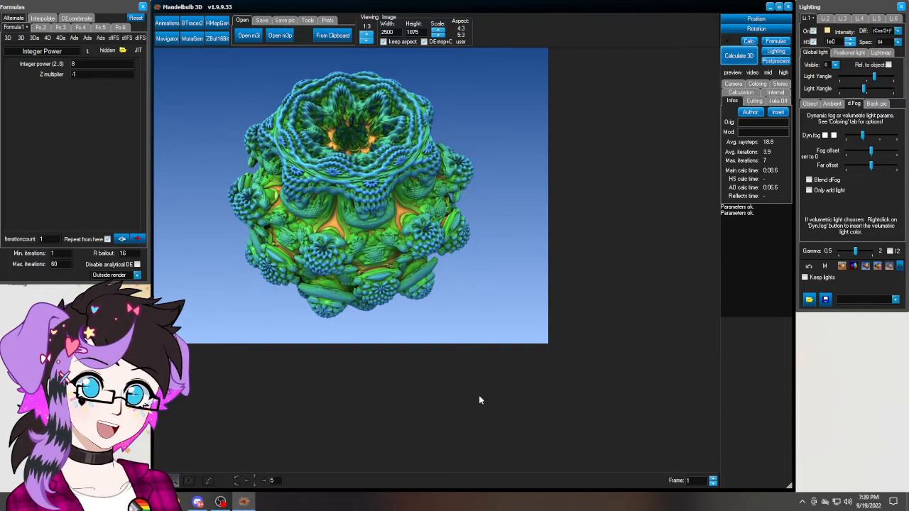
# Step: Open MutaGen, lower the probabilities of exchanging formulas and changing formula parameters, and generate a set of mutations
pyautogui.click(192, 38)
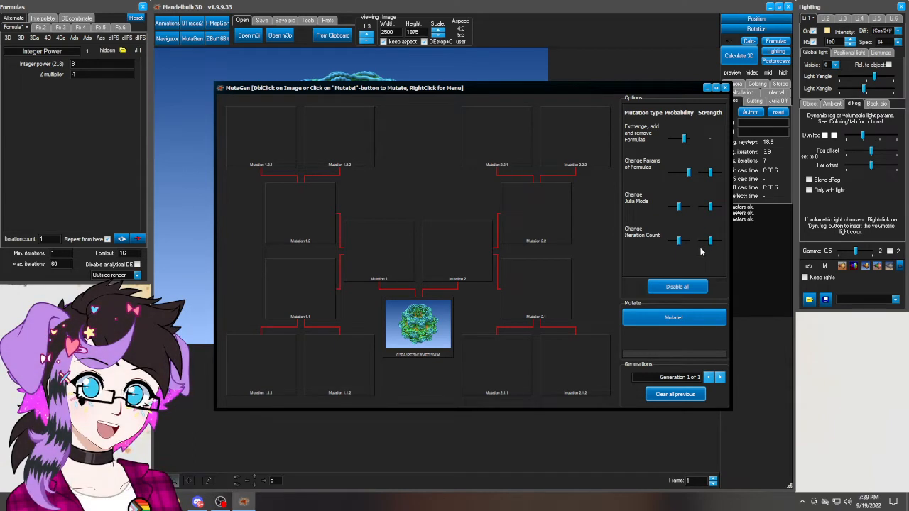
pyautogui.moveTo(688, 173); pyautogui.dragTo(681, 178)
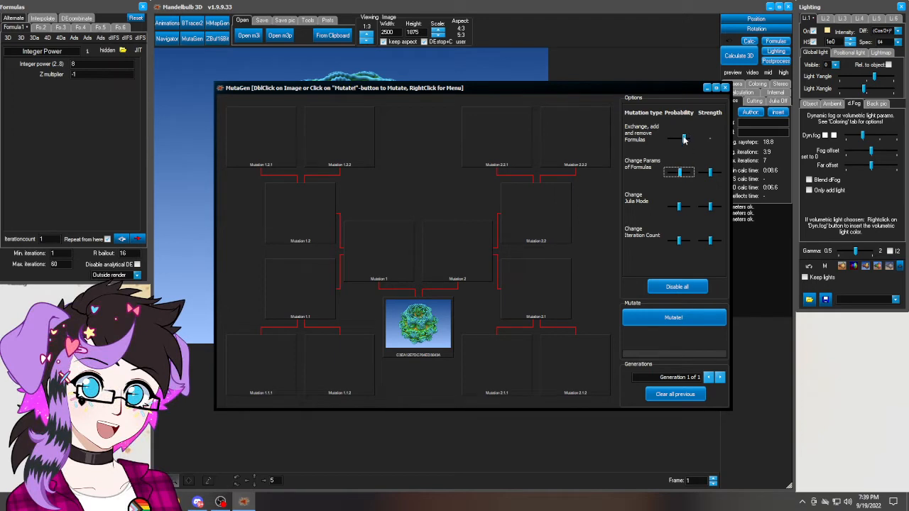
pyautogui.moveTo(684, 140); pyautogui.dragTo(679, 142)
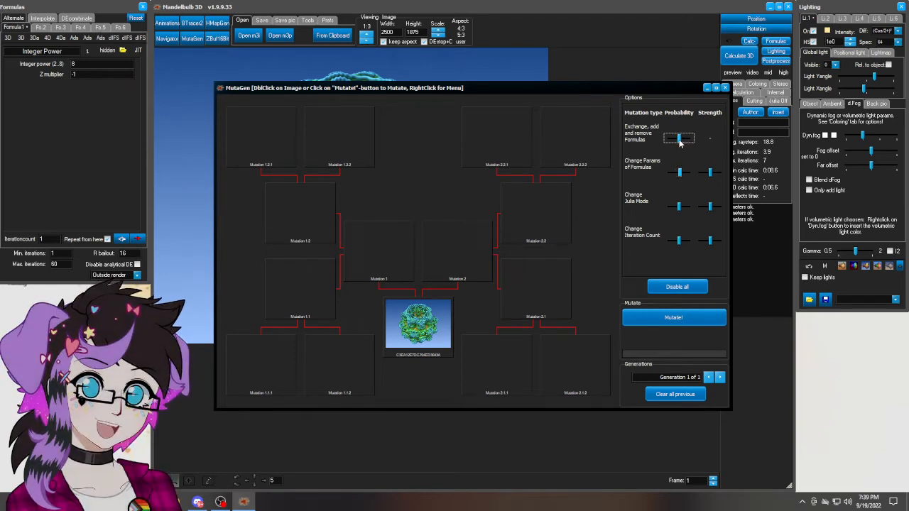
pyautogui.click(671, 316)
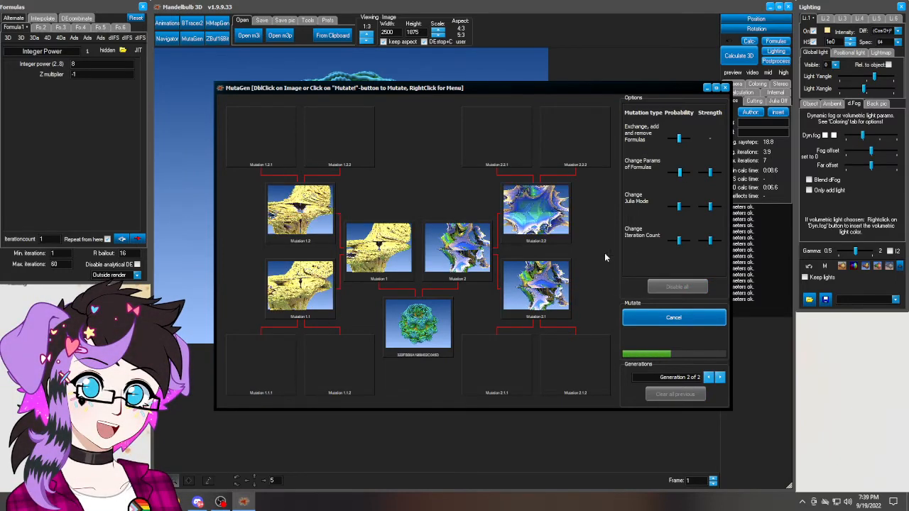
pyautogui.moveTo(589, 90); pyautogui.dragTo(511, 88)
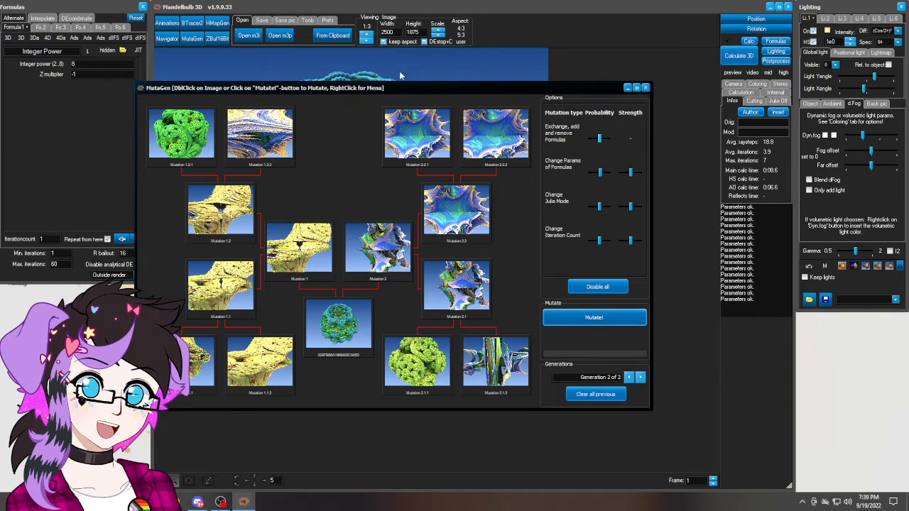
pyautogui.moveTo(401, 88); pyautogui.dragTo(474, 83)
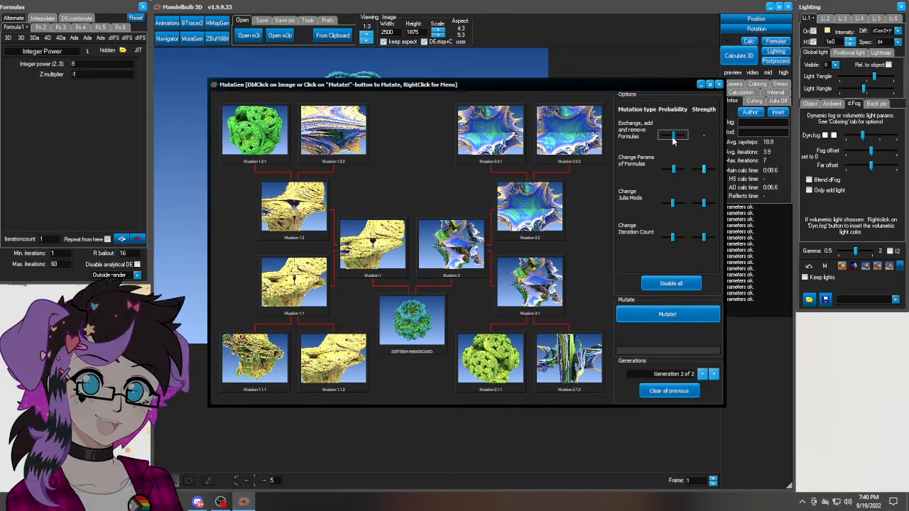
# Step: Raise the formula exchange probability, lower the formula parameter change probability and raise its strength
pyautogui.moveTo(674, 140); pyautogui.dragTo(679, 140)
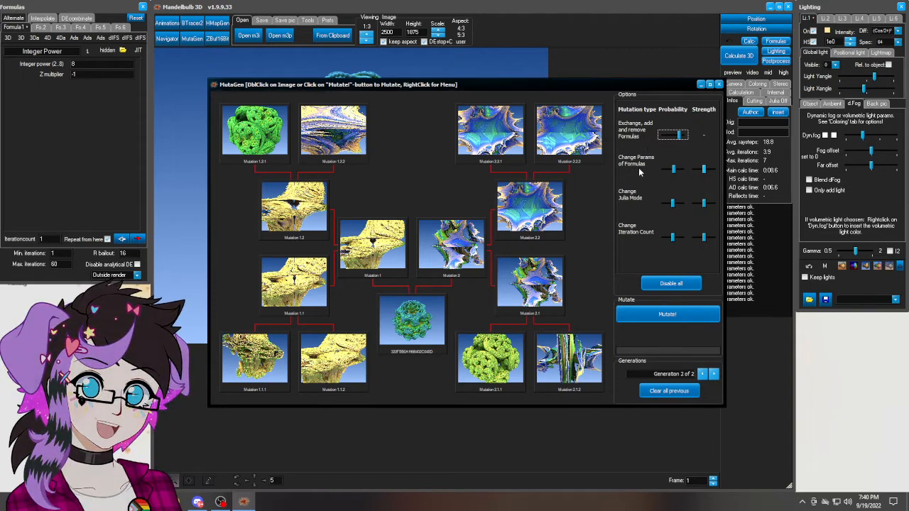
pyautogui.click(675, 173)
pyautogui.moveTo(675, 172); pyautogui.dragTo(668, 172)
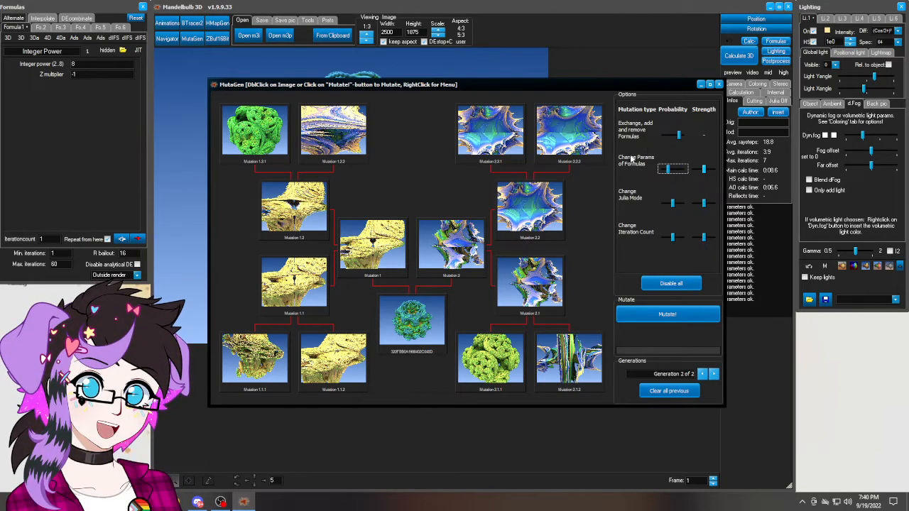
pyautogui.click(703, 171)
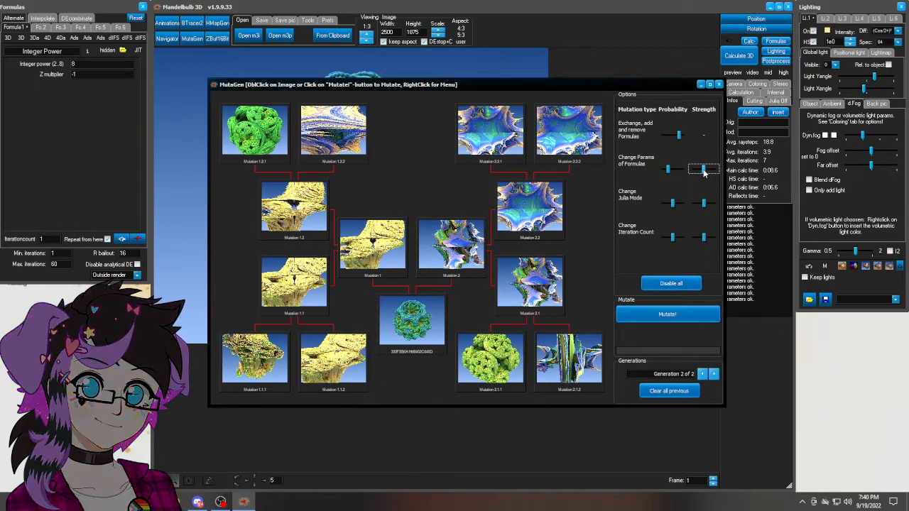
pyautogui.moveTo(703, 171); pyautogui.dragTo(709, 172)
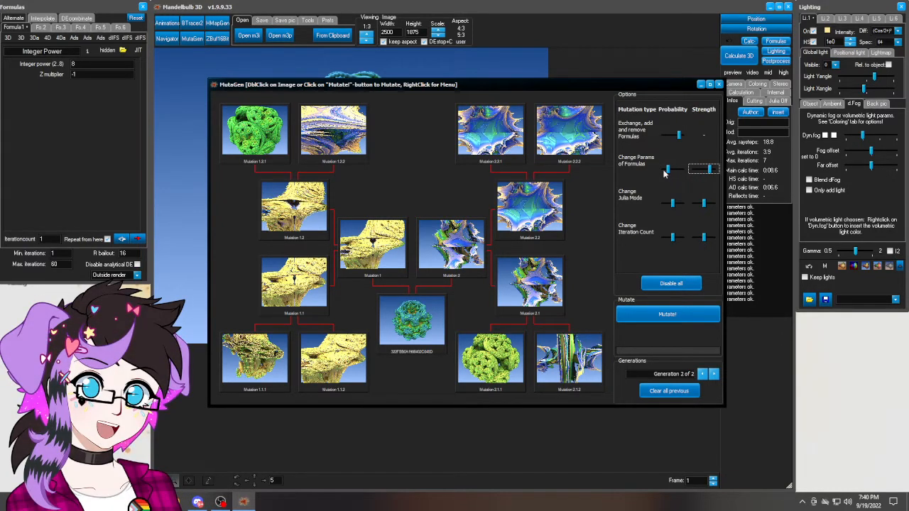
# Step: Raise the Julia mode probability and strength and the iteration count probability, and generate new mutations
pyautogui.moveTo(674, 205); pyautogui.dragTo(681, 205)
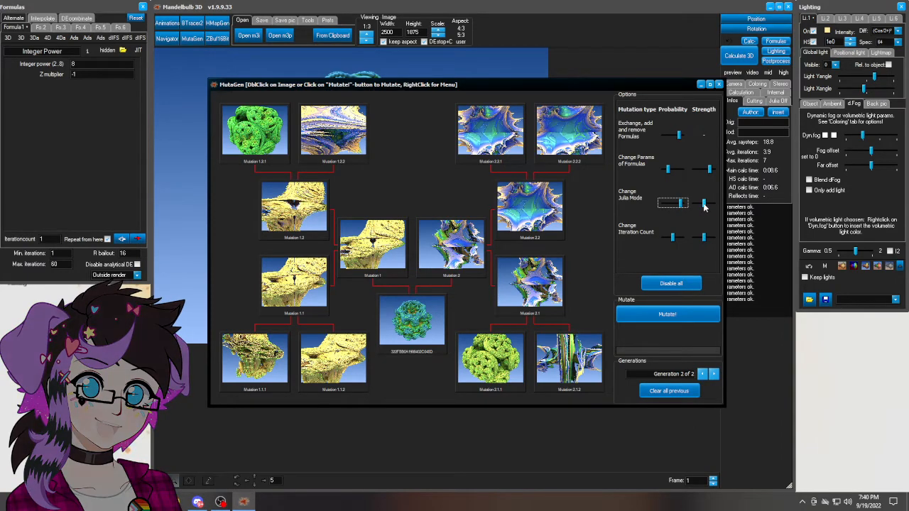
pyautogui.click(707, 205)
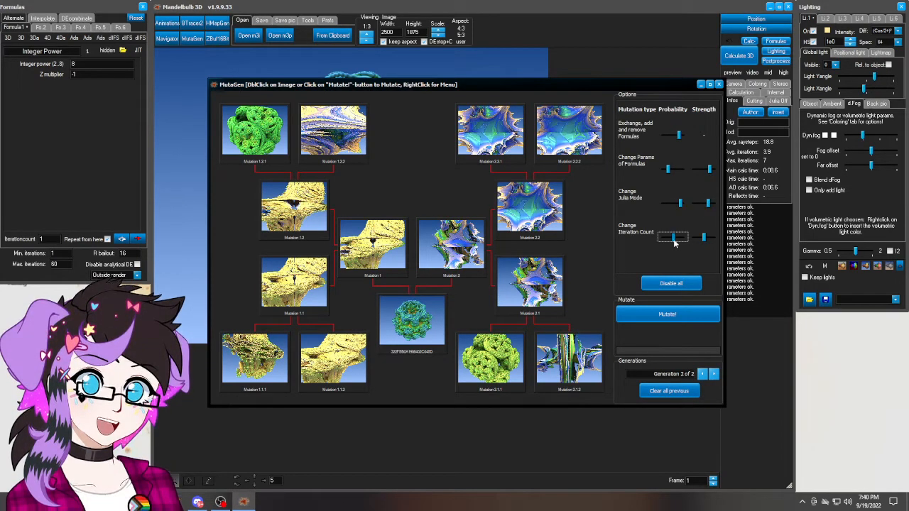
pyautogui.moveTo(674, 240); pyautogui.dragTo(679, 240)
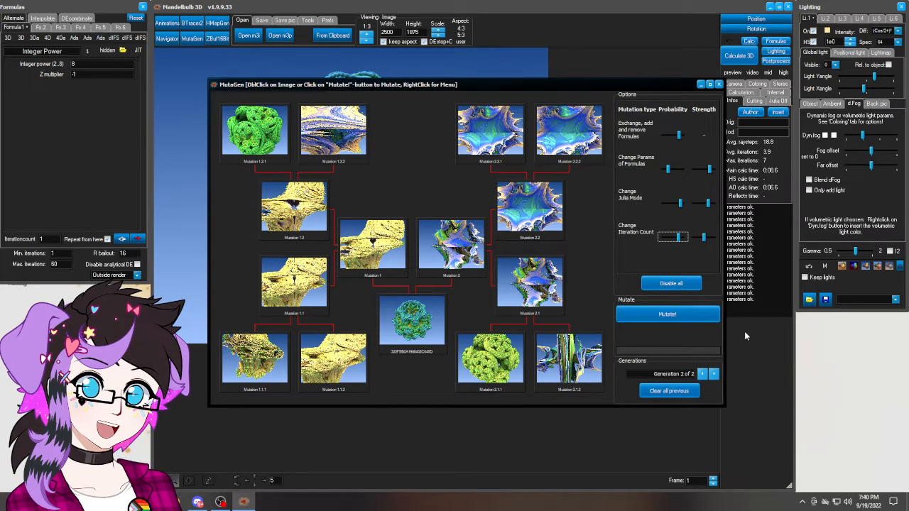
pyautogui.click(671, 314)
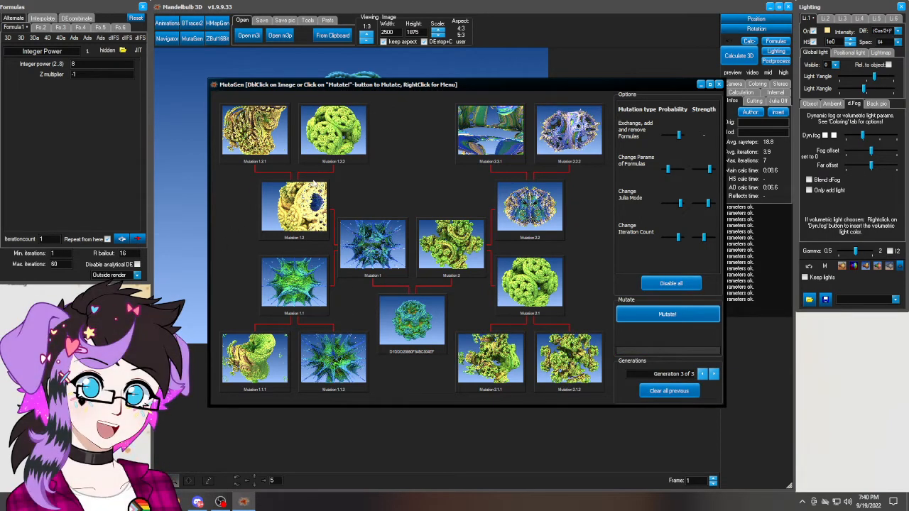
# Step: Copy the parameters of Mutation 1.2 to the clipboard and generate a new generation of mutations from it
pyautogui.rightClick(293, 212)
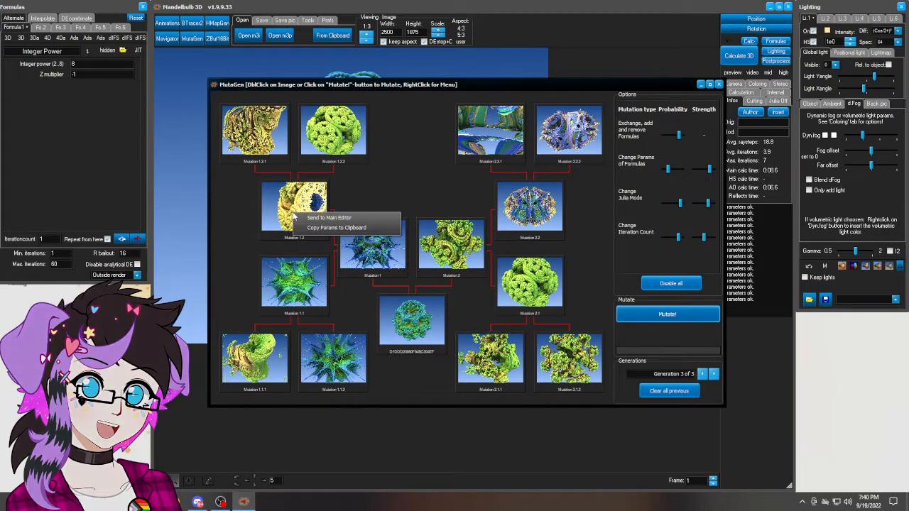
pyautogui.click(360, 228)
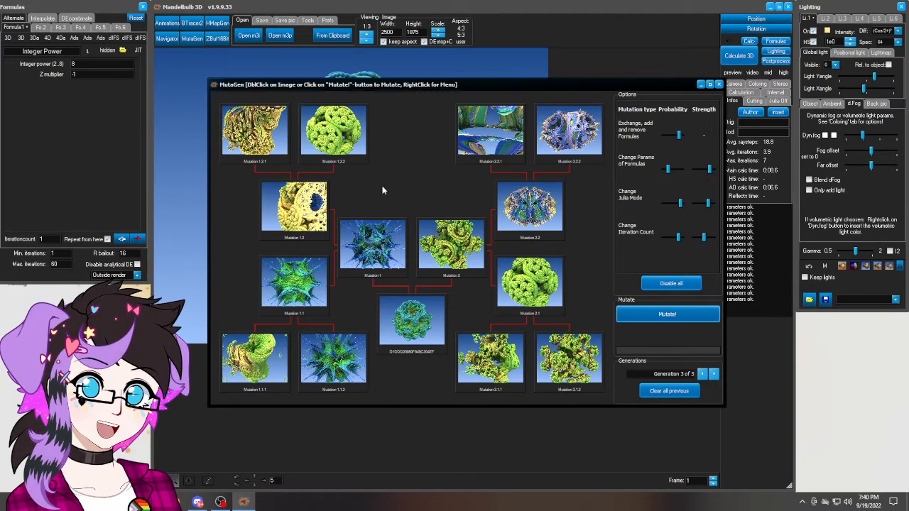
pyautogui.doubleClick(305, 213)
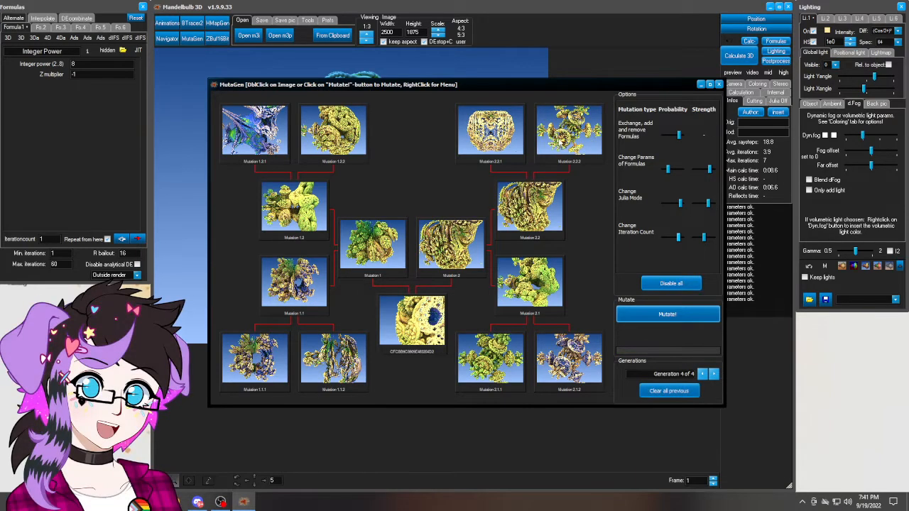
# Step: Send Mutation 2.2.2 to the main editor, start its 3D render and close the mutation window
pyautogui.rightClick(565, 130)
pyautogui.click(576, 134)
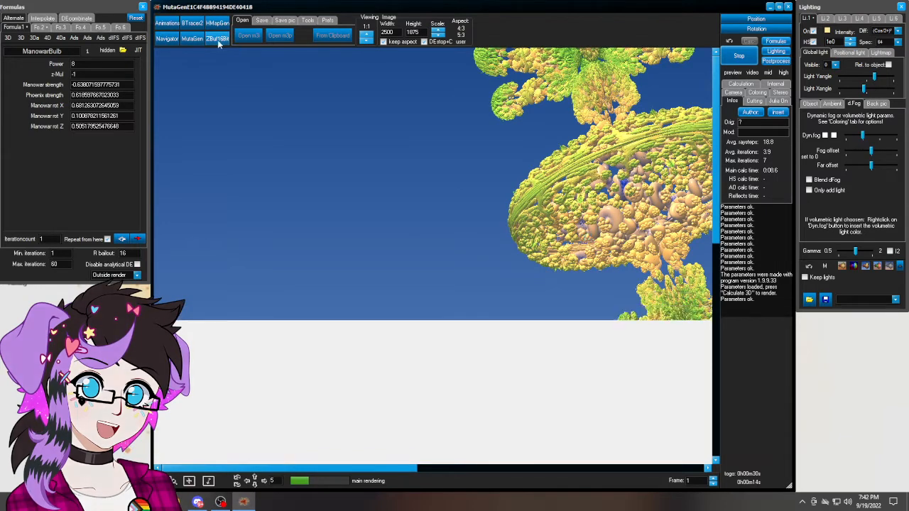
pyautogui.click(193, 38)
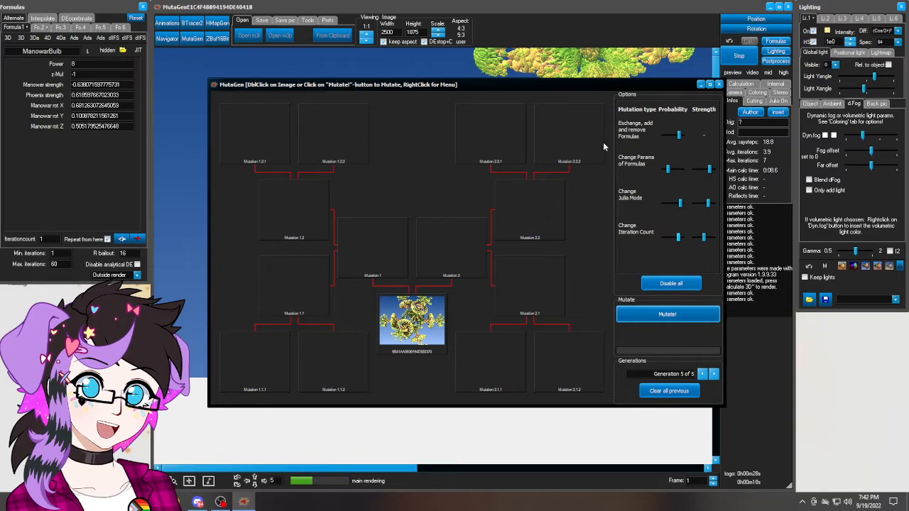
pyautogui.click(719, 84)
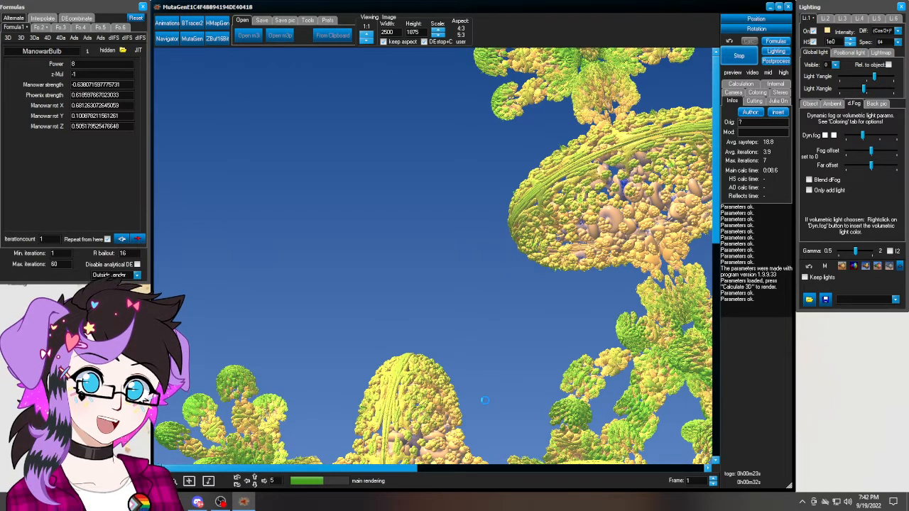
# Step: Open the mutated fractal in the Navigator and slide and turn the camera sideways around it
pyautogui.click(170, 41)
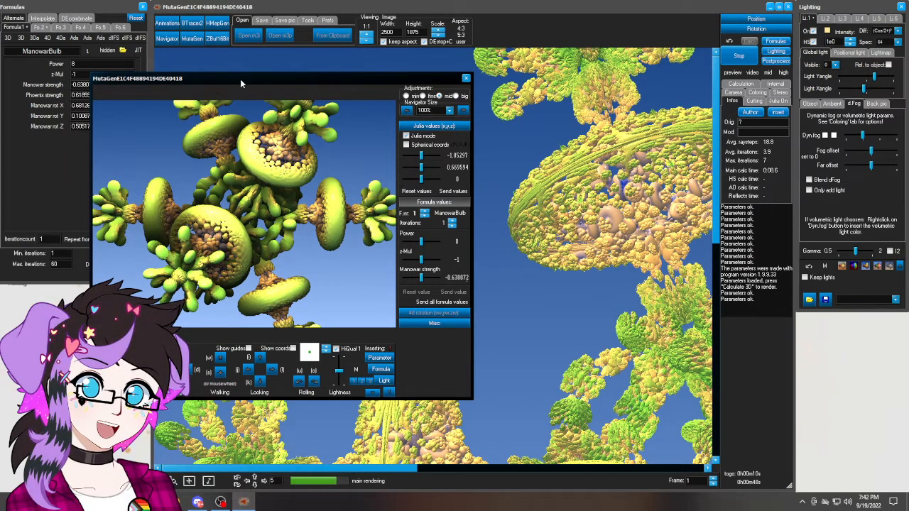
pyautogui.moveTo(240, 79); pyautogui.dragTo(394, 74)
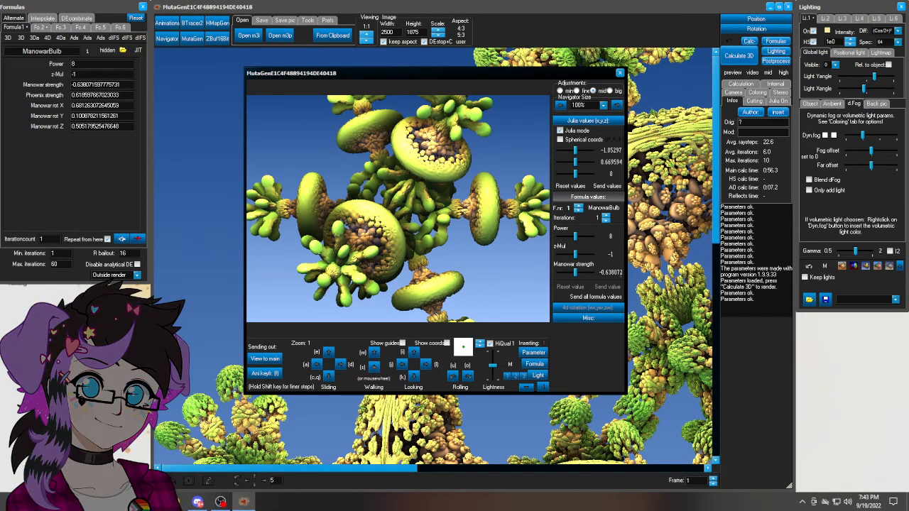
pyautogui.press('l')
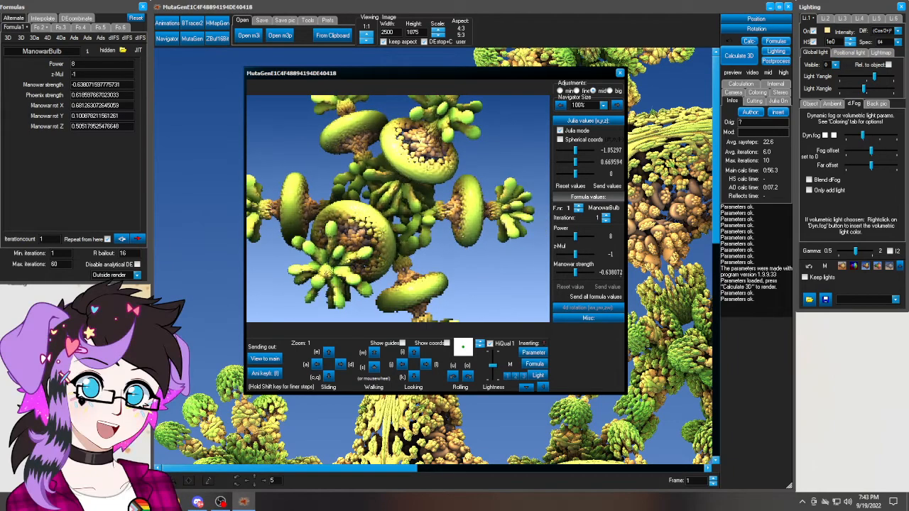
pyautogui.press('a')
pyautogui.press('l')
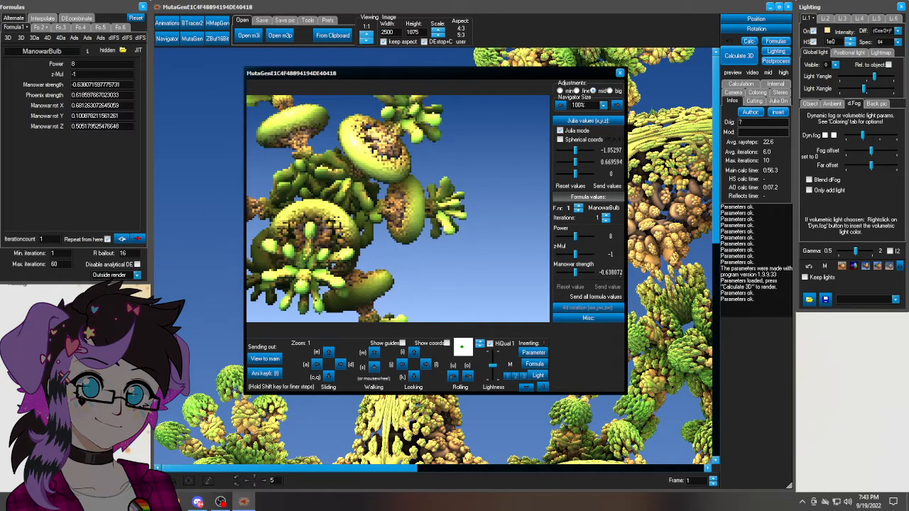
pyautogui.moveTo(426, 264); pyautogui.dragTo(414, 257)
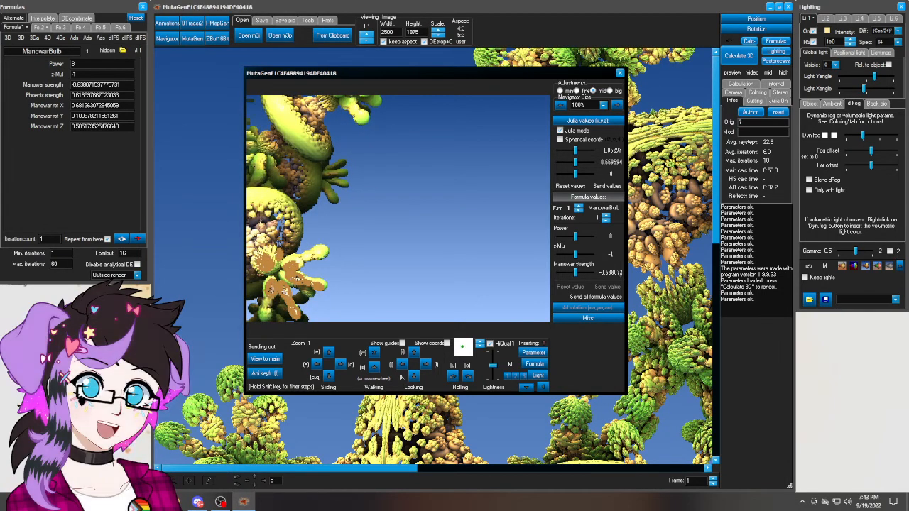
pyautogui.press('j')
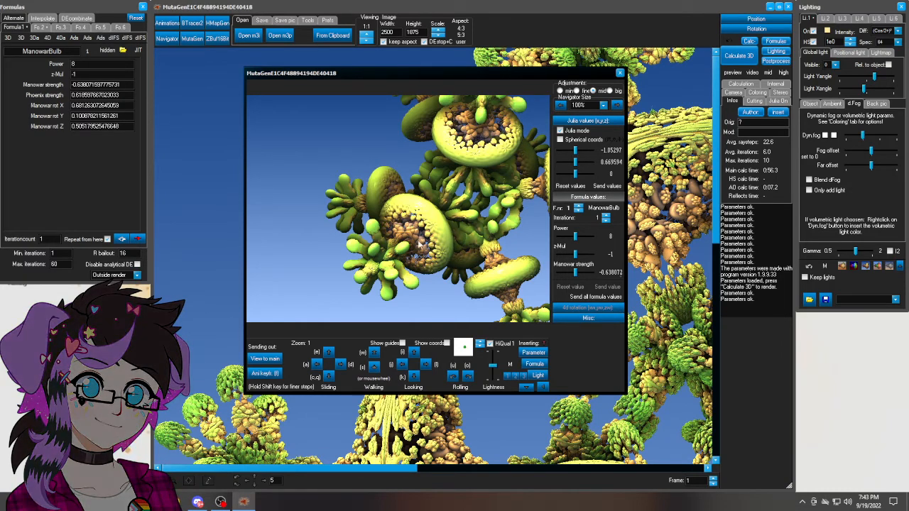
# Step: Walk the camera toward the disc cluster in the Navigator to a zoom of about 3, slide it vertically and look down onto the discs
pyautogui.scroll(2, 419, 245)
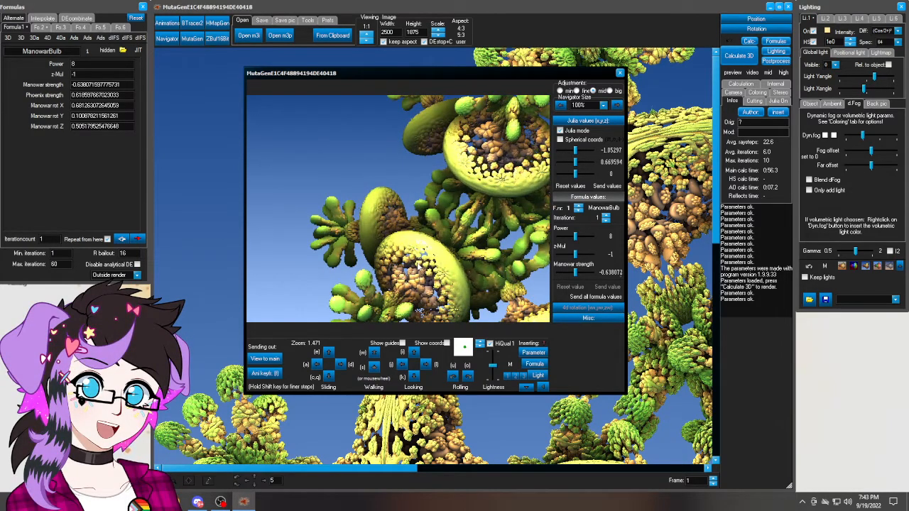
pyautogui.scroll(4, 417, 263)
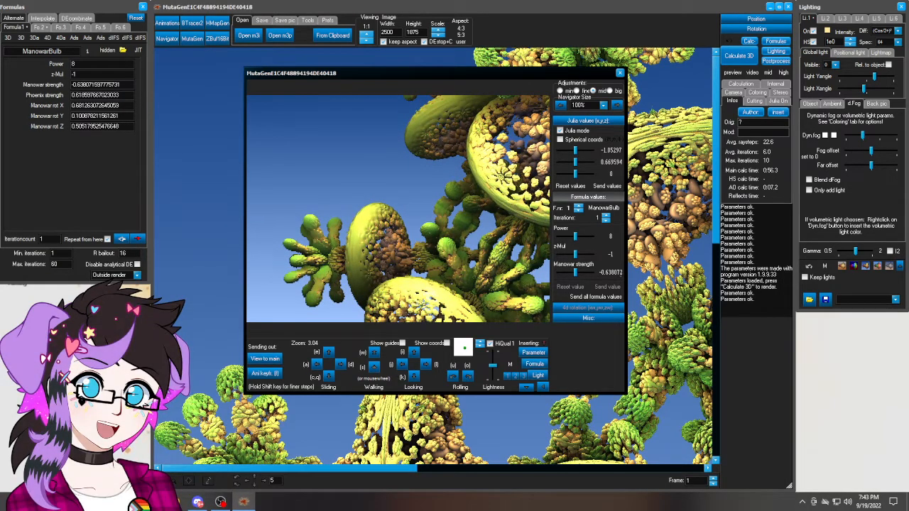
pyautogui.press('e')
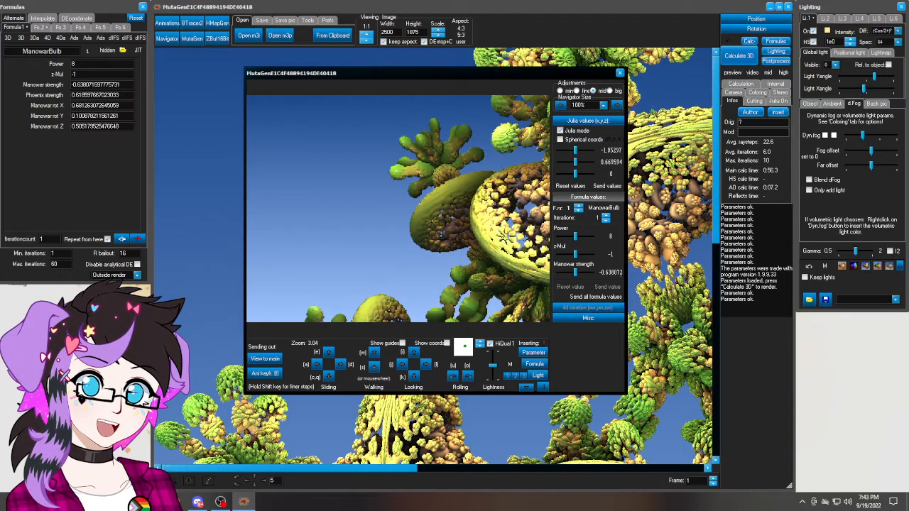
pyautogui.press('k')
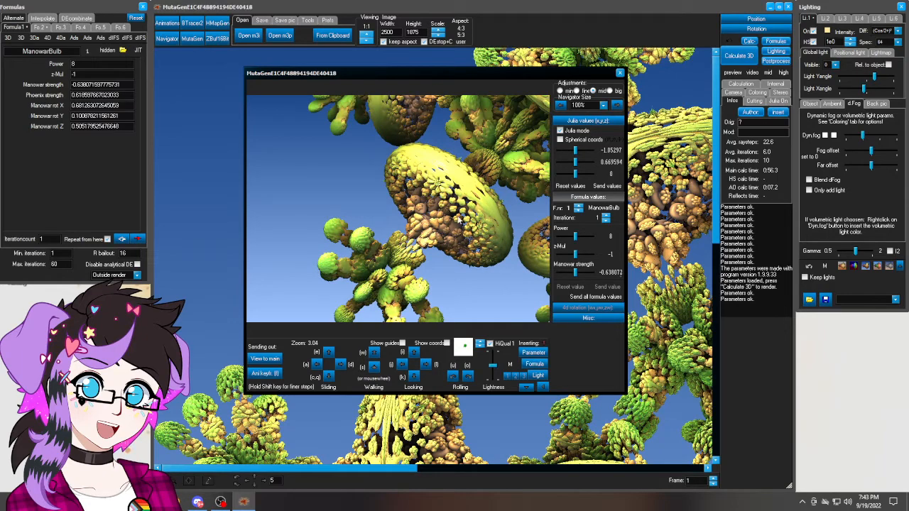
# Step: Walk the camera step by step into the brown clusters inside the large disc, up to a zoom of about 16.8
pyautogui.scroll(1, 448, 211)
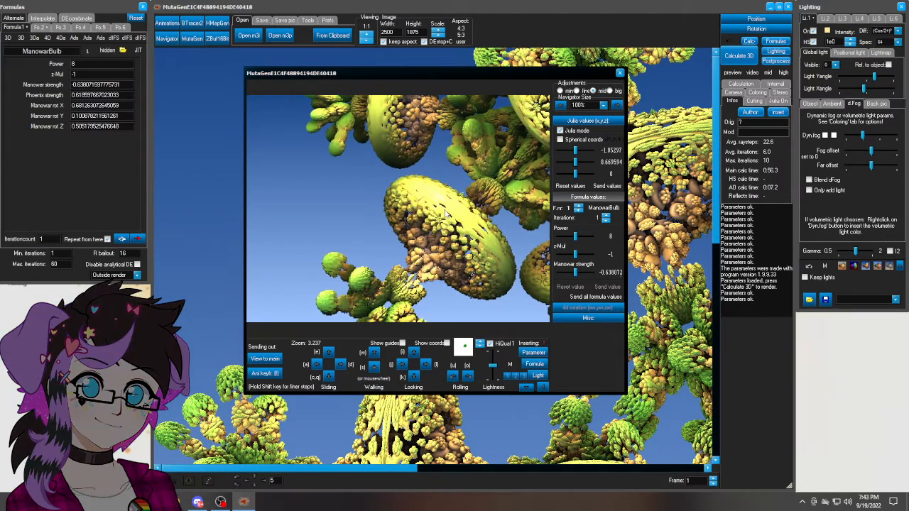
pyautogui.scroll(1, 446, 213)
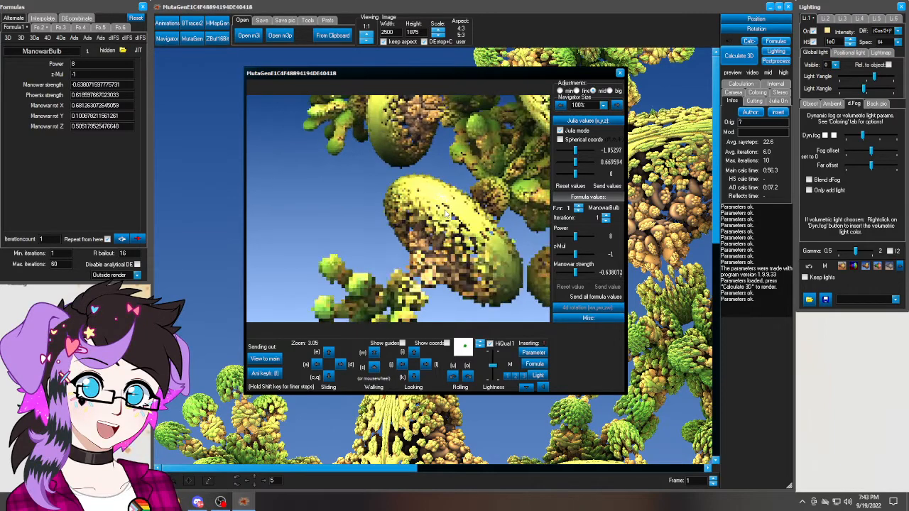
pyautogui.scroll(1, 446, 213)
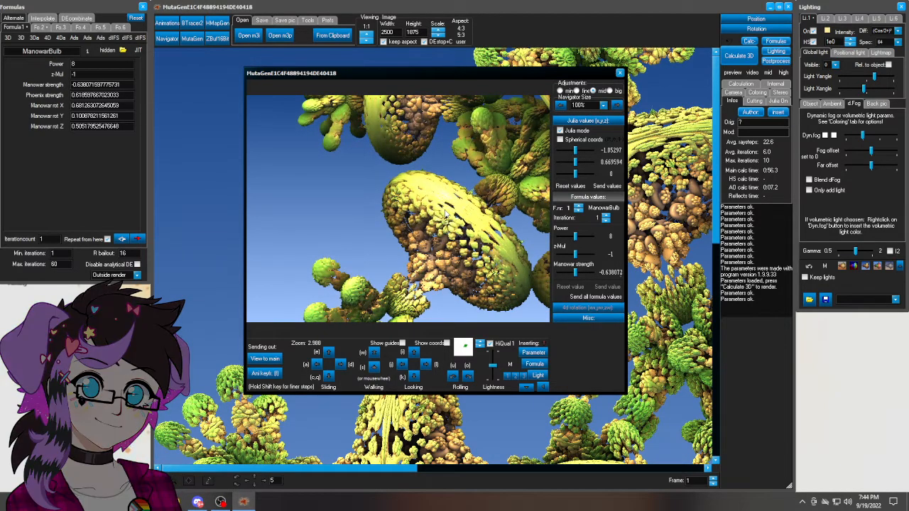
pyautogui.scroll(2, 446, 213)
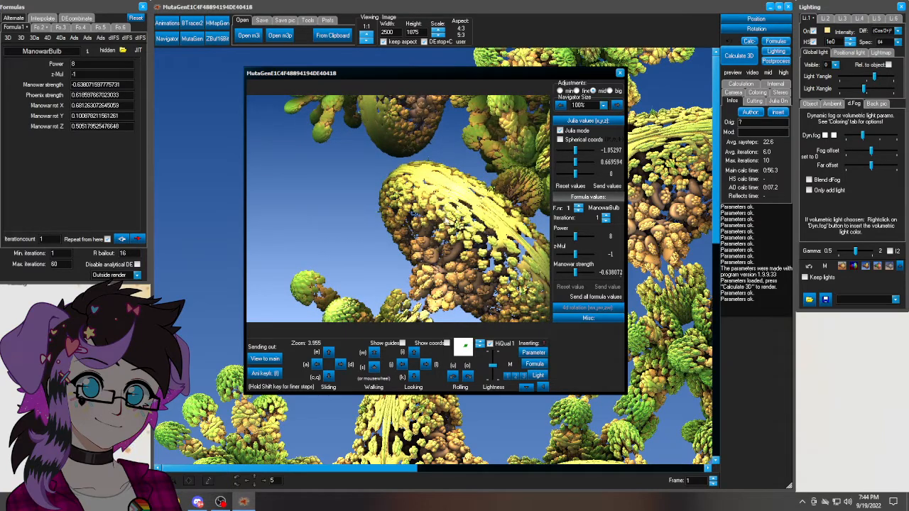
pyautogui.scroll(2, 446, 268)
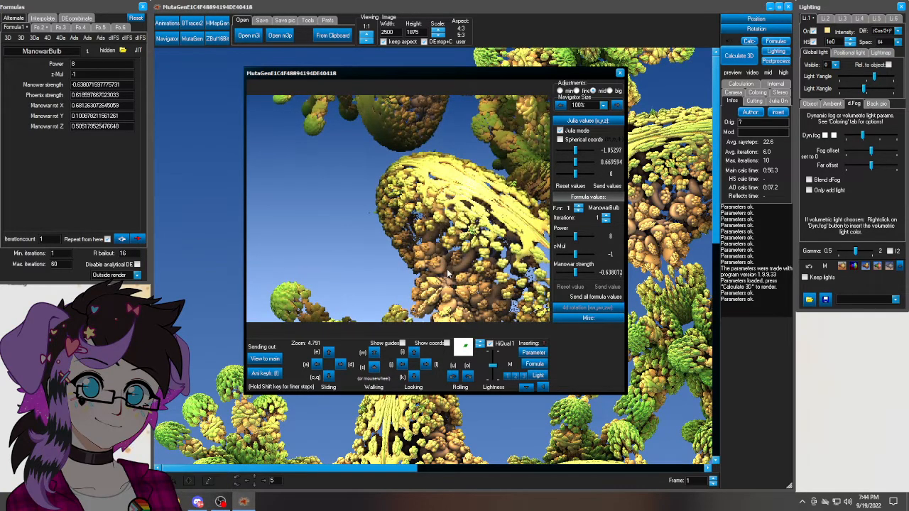
pyautogui.scroll(1, 447, 268)
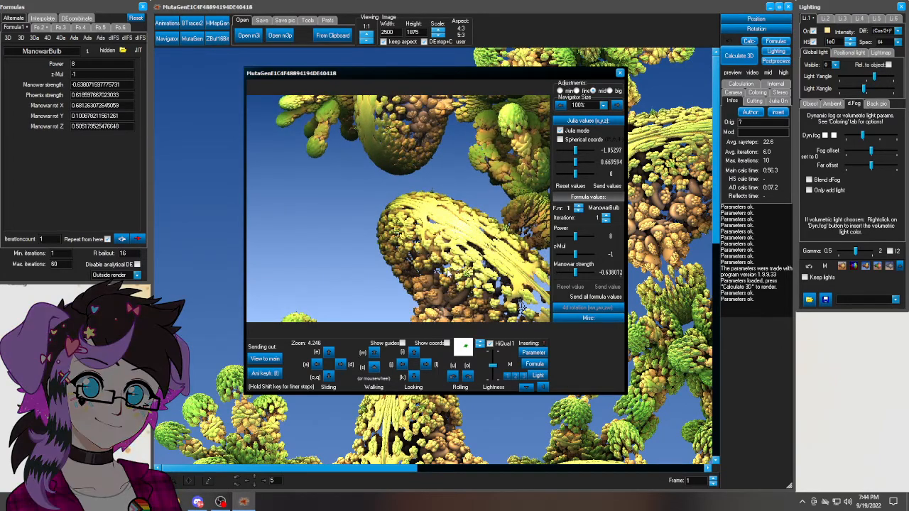
pyautogui.scroll(2, 447, 272)
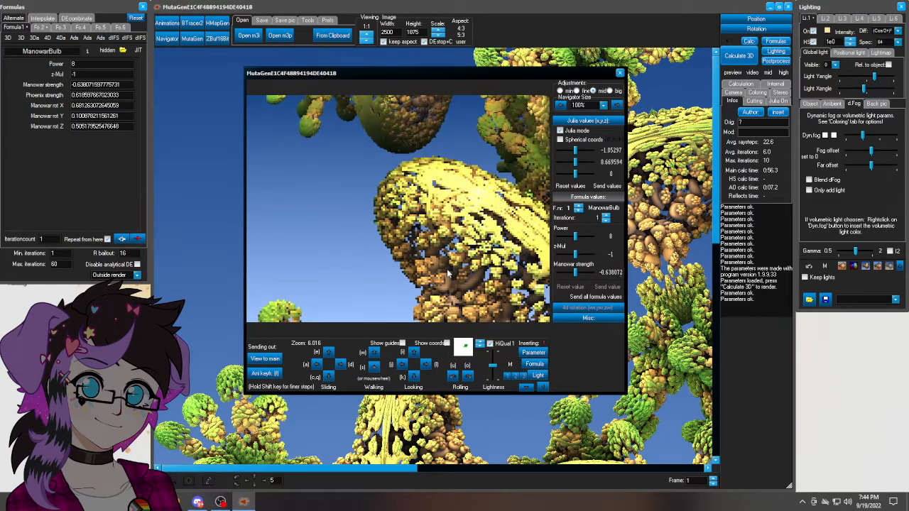
pyautogui.scroll(-1, 447, 272)
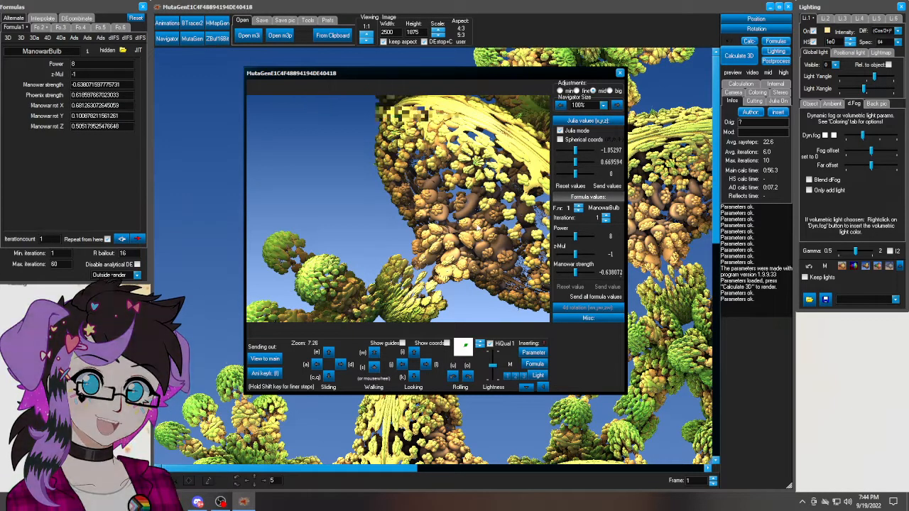
pyautogui.scroll(1, 478, 228)
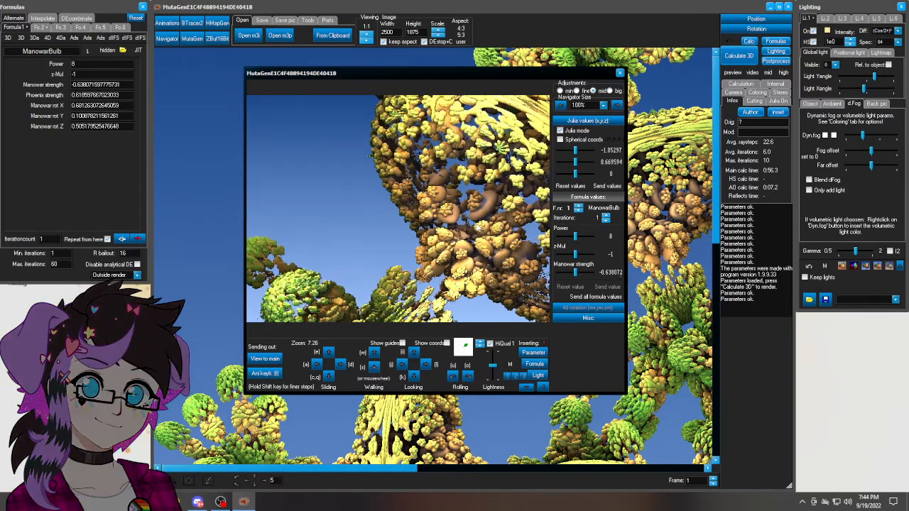
pyautogui.scroll(1, 478, 228)
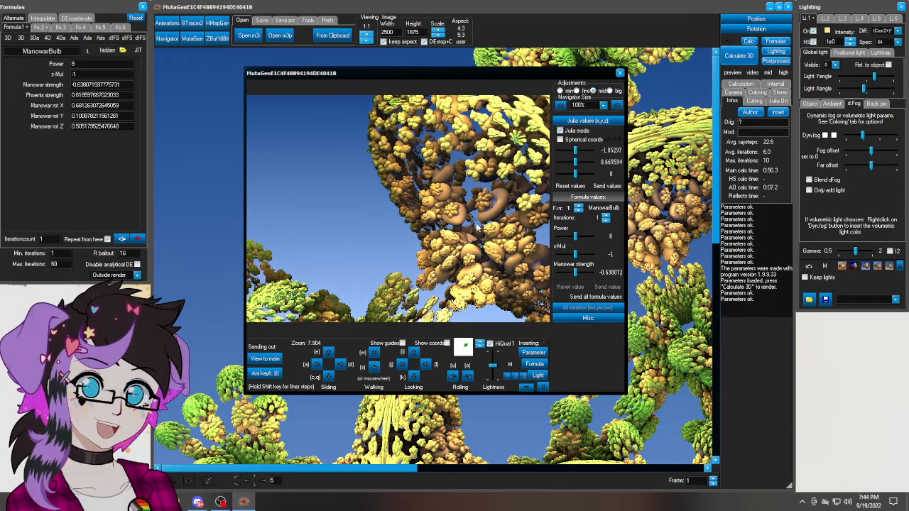
pyautogui.scroll(3, 479, 229)
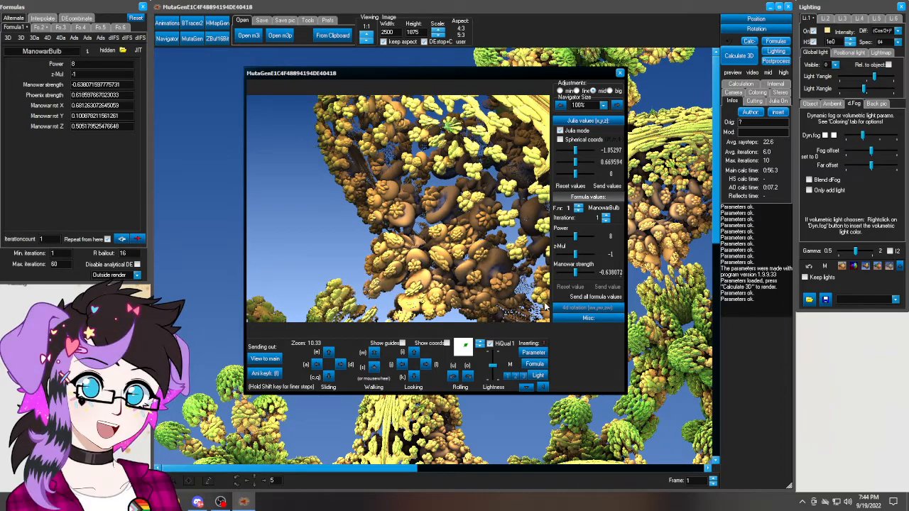
pyautogui.scroll(1, 546, 307)
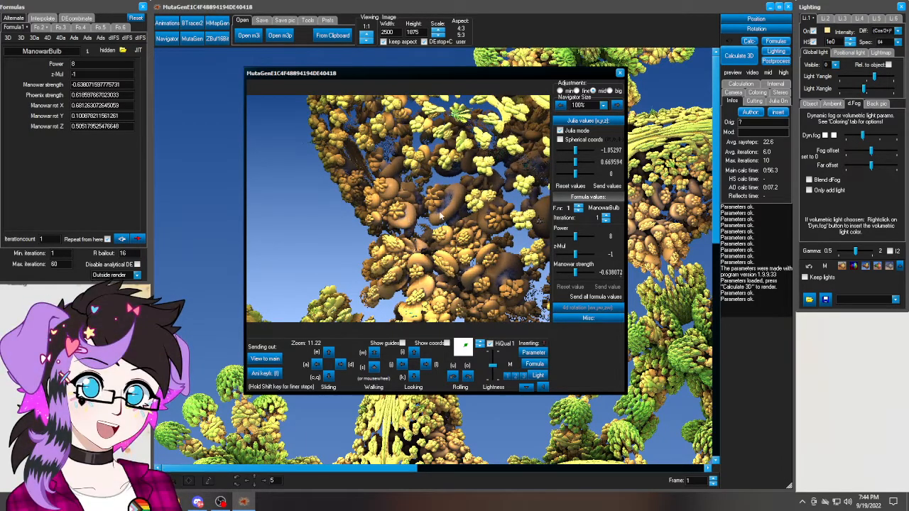
pyautogui.scroll(1, 438, 217)
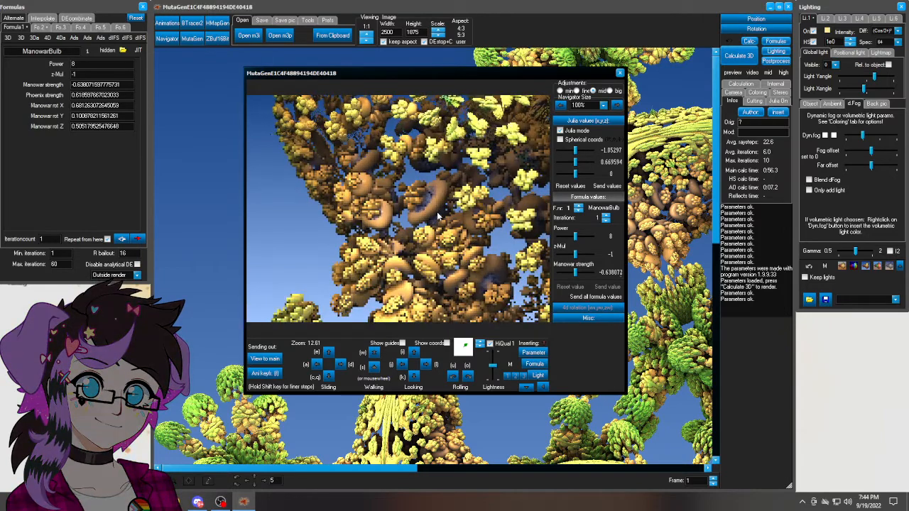
pyautogui.scroll(2, 437, 212)
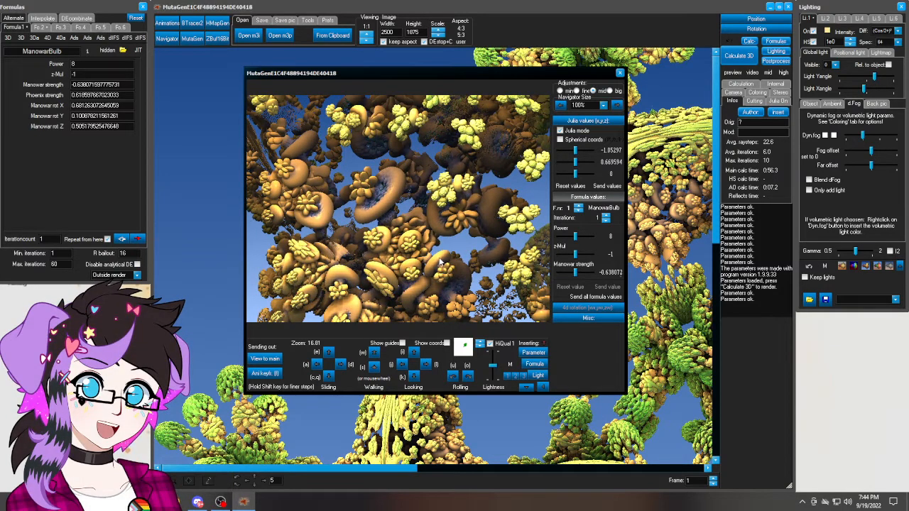
# Step: Reload the main parameters into the Navigator, walk in to the green branches at about 6.7 zoom and send the view to the main editor
pyautogui.click(542, 353)
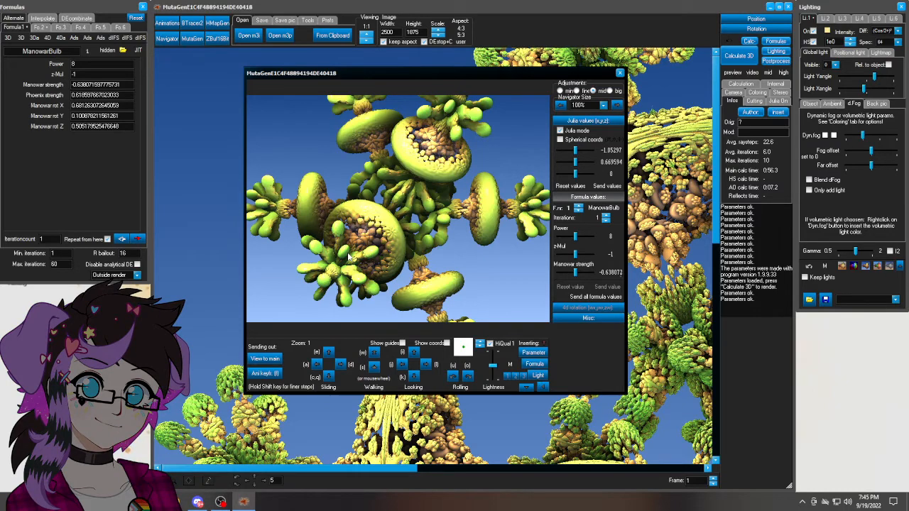
pyautogui.scroll(5, 348, 259)
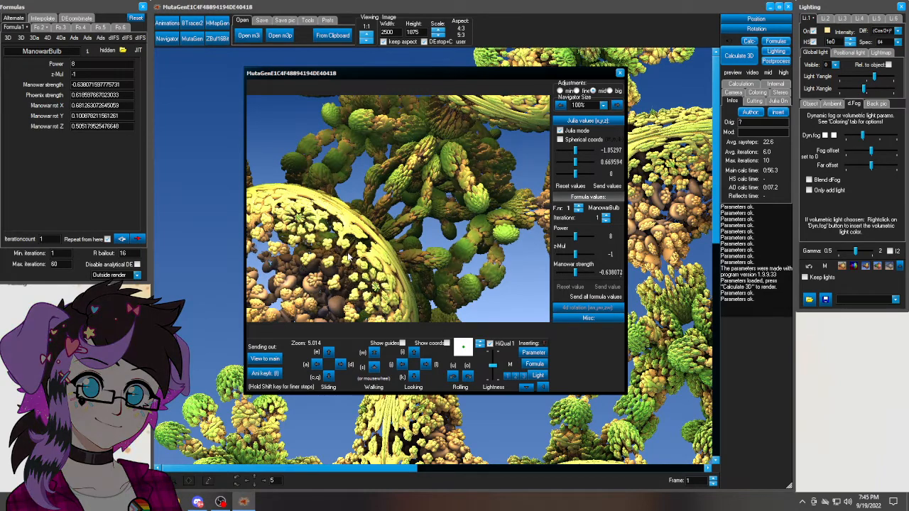
pyautogui.scroll(1, 348, 257)
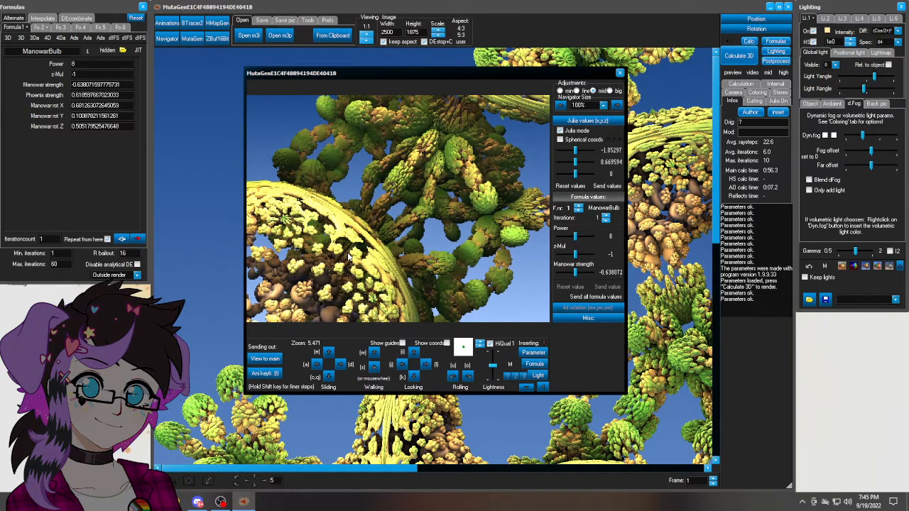
pyautogui.scroll(1, 348, 257)
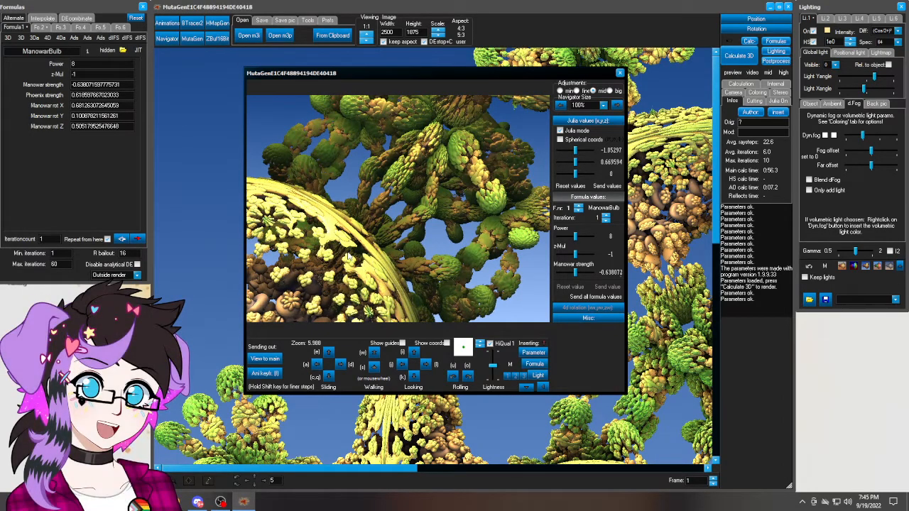
pyautogui.scroll(-2, 348, 257)
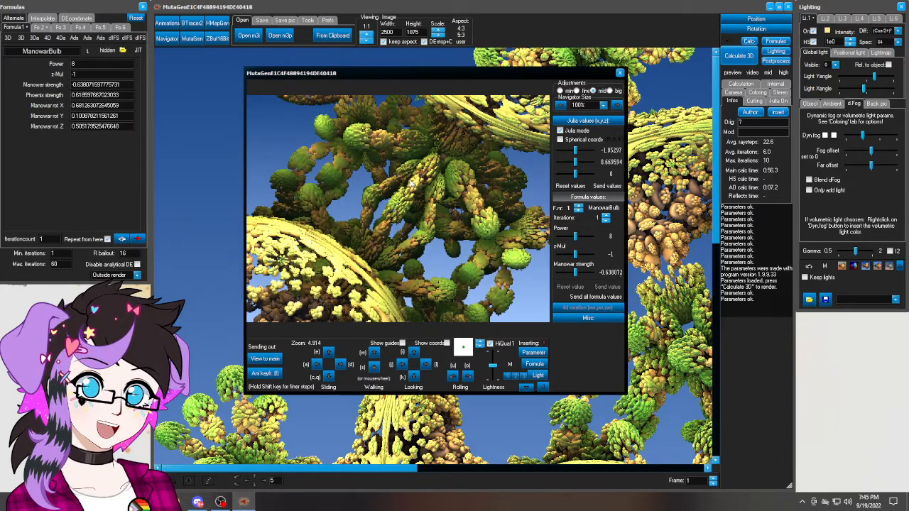
pyautogui.scroll(1, 410, 184)
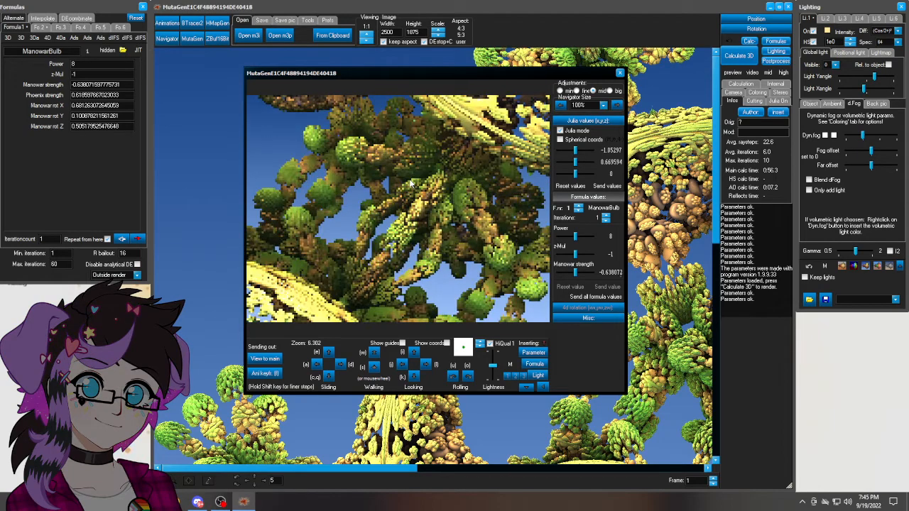
pyautogui.scroll(1, 411, 184)
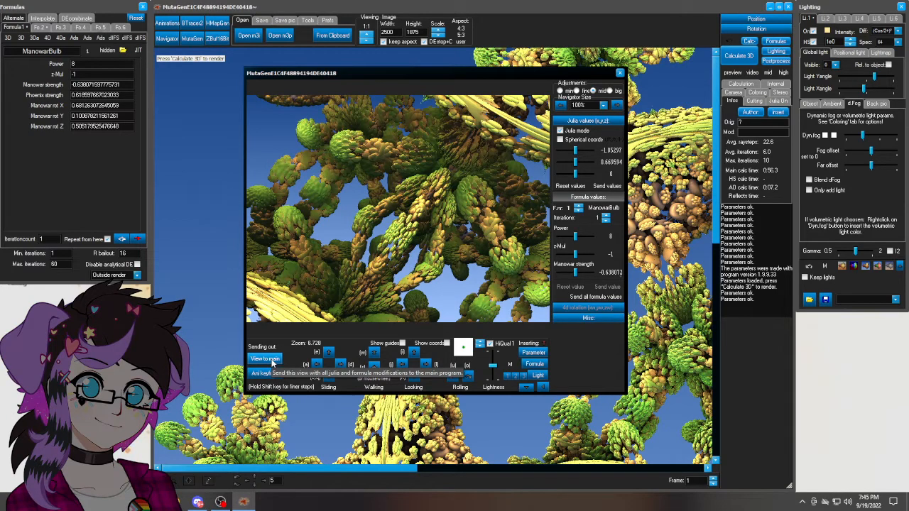
# Step: Close the Navigator, render the framed view in 3D and apply the fifth lighting preset to the image
pyautogui.click(619, 74)
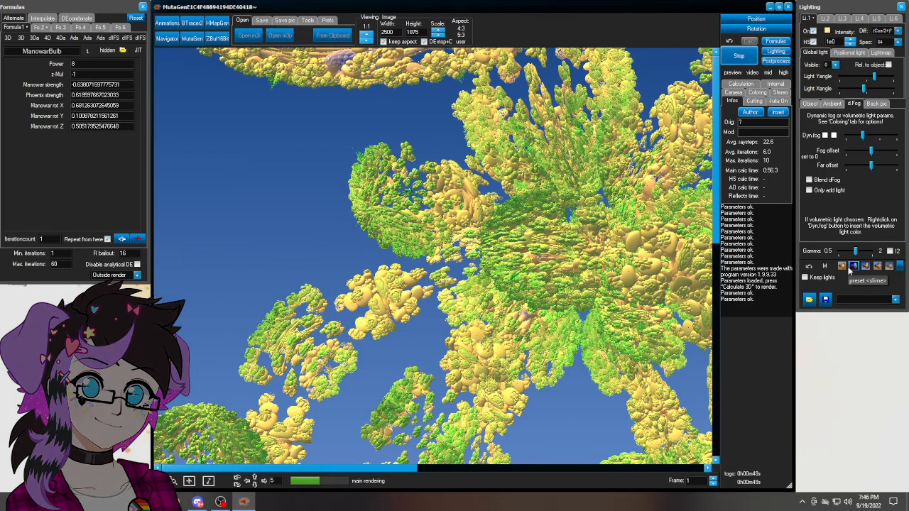
pyautogui.scroll(-2, 617, 268)
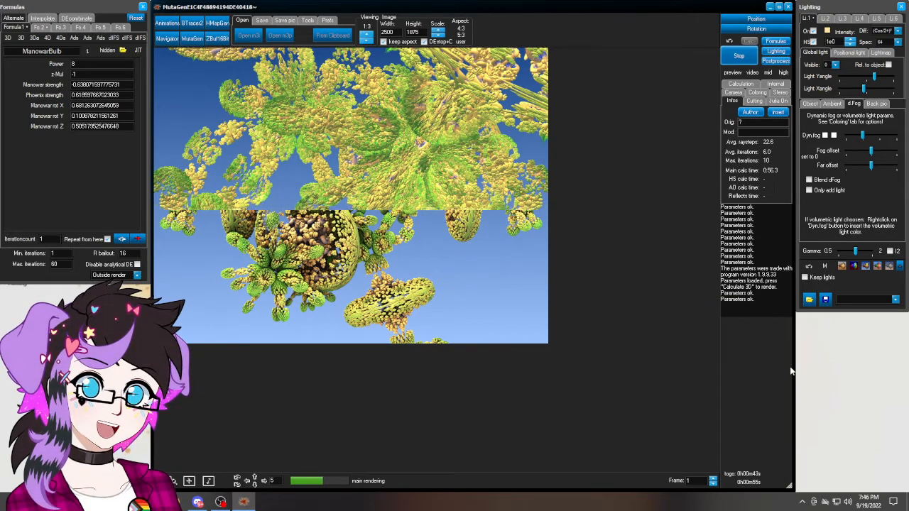
pyautogui.click(888, 273)
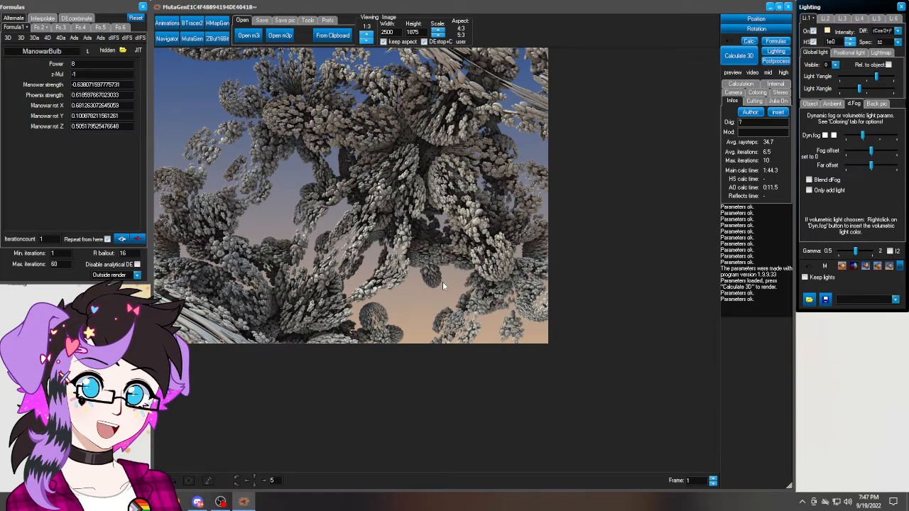
# Step: Mutate the fractal in MutaGen with higher formula-parameter probability and strength, lower Julia mode strength and higher iteration count strength
pyautogui.click(192, 39)
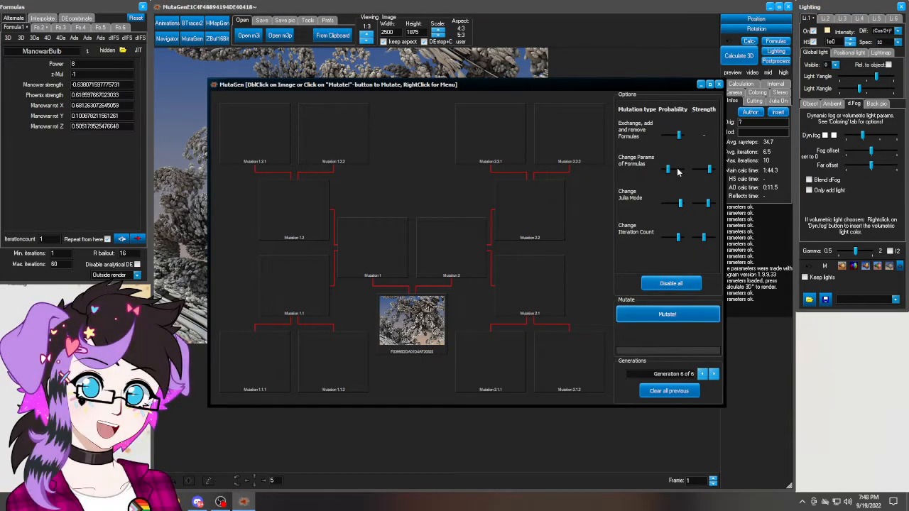
pyautogui.moveTo(671, 172); pyautogui.dragTo(679, 174)
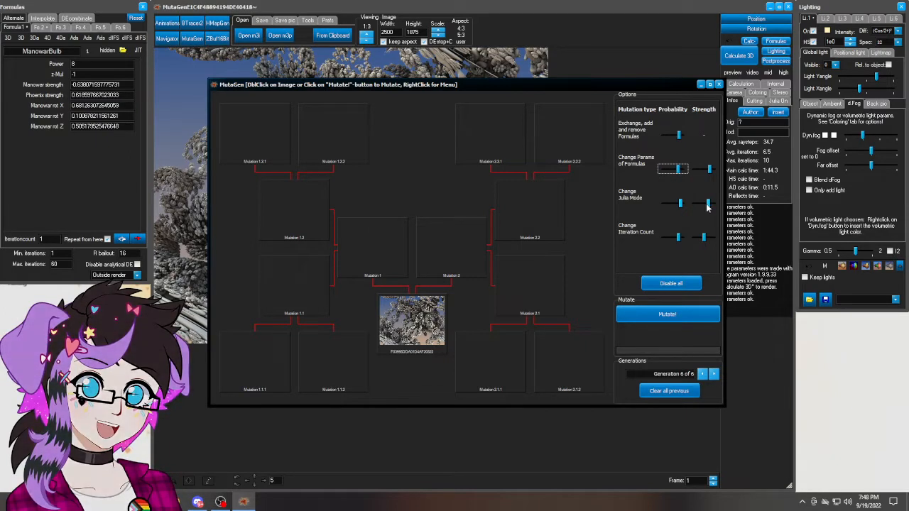
pyautogui.click(707, 243)
pyautogui.moveTo(706, 243); pyautogui.dragTo(714, 243)
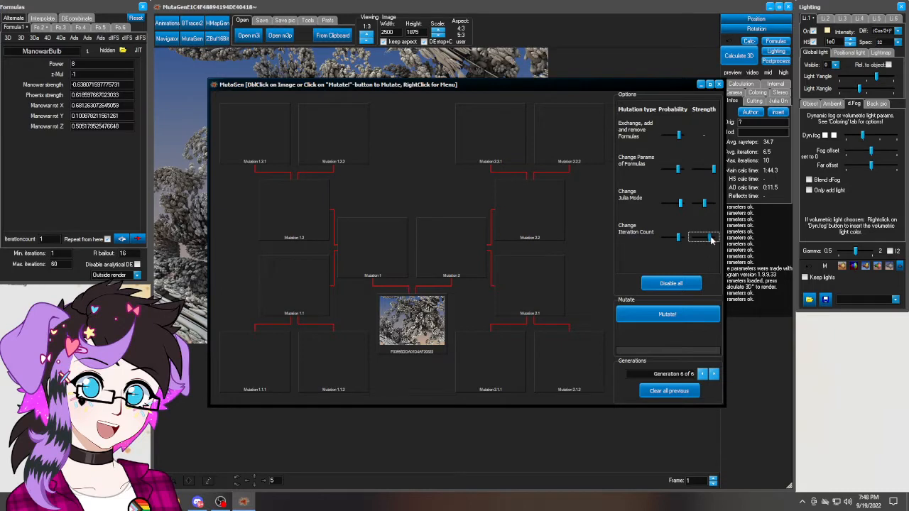
pyautogui.click(667, 314)
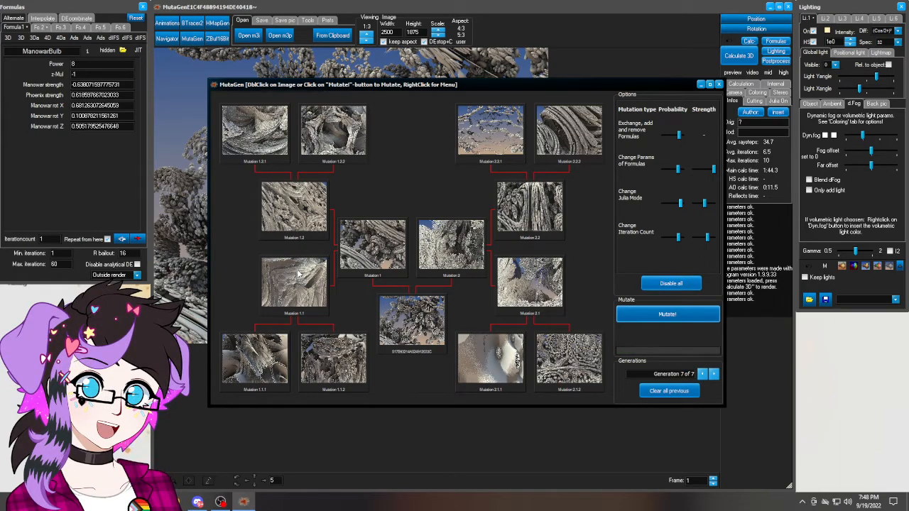
# Step: Send Mutation 1.2.2 to the main editor, close MutaGen and start the 3D render of the mutation
pyautogui.rightClick(337, 143)
pyautogui.click(365, 146)
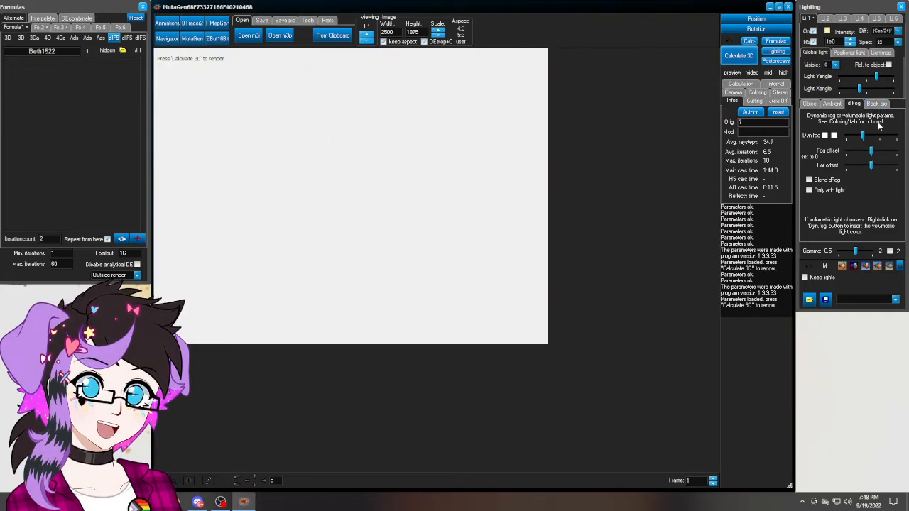
pyautogui.click(737, 55)
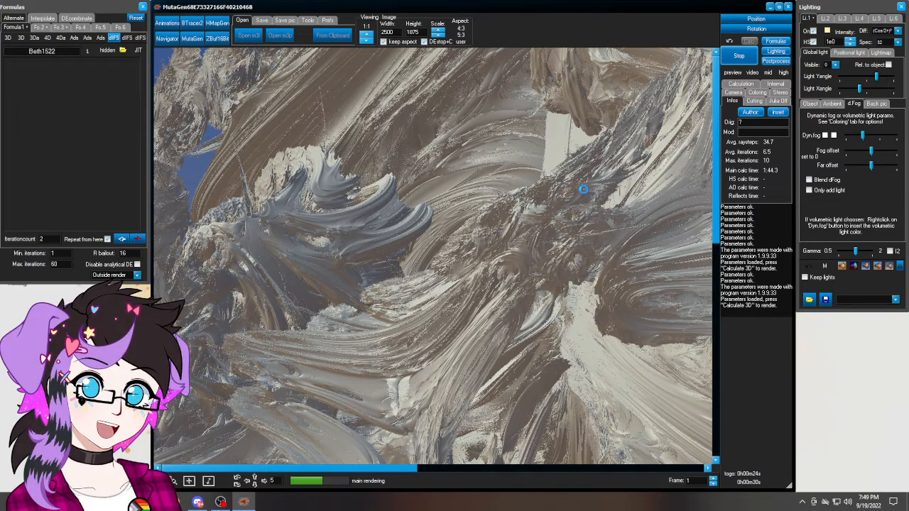
pyautogui.scroll(-3, 586, 194)
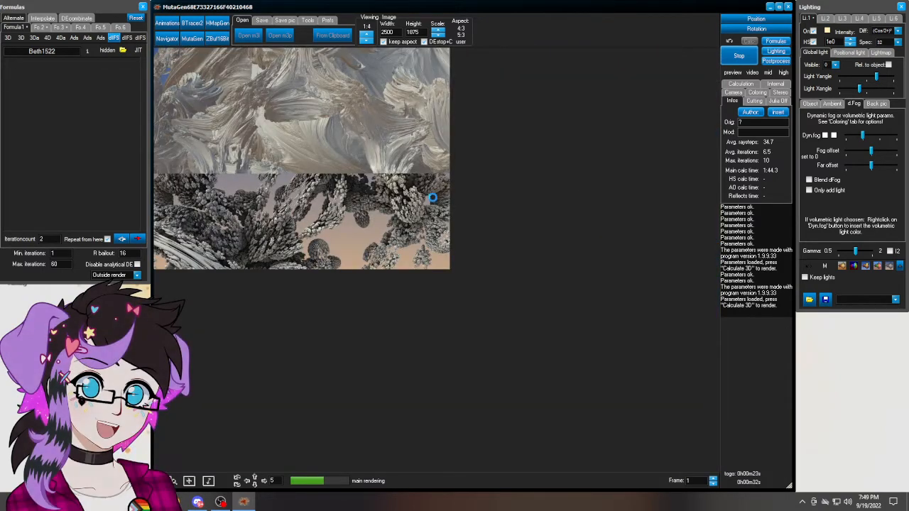
# Step: Set the first dynamic fog colour to hot pink (red 255, green 0, blue 128)
pyautogui.scroll(1, 432, 197)
pyautogui.scroll(1, 532, 218)
pyautogui.scroll(-1, 532, 221)
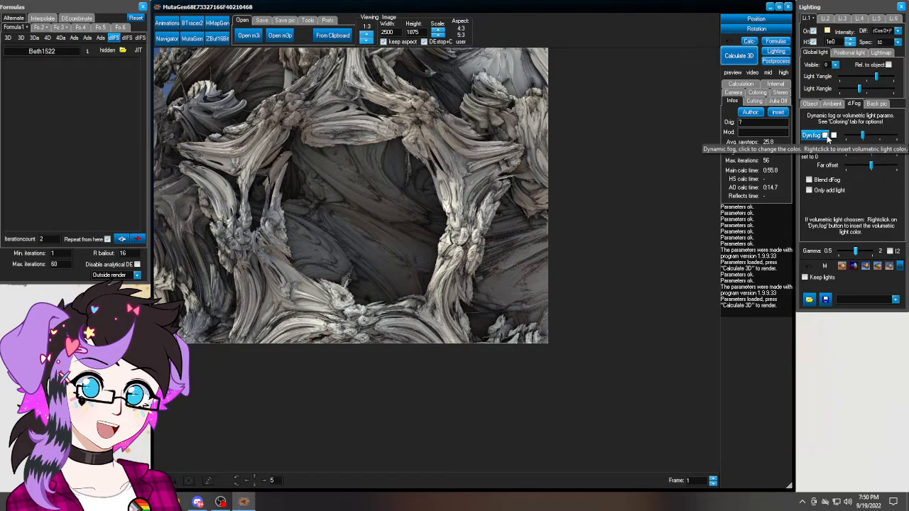
pyautogui.click(825, 136)
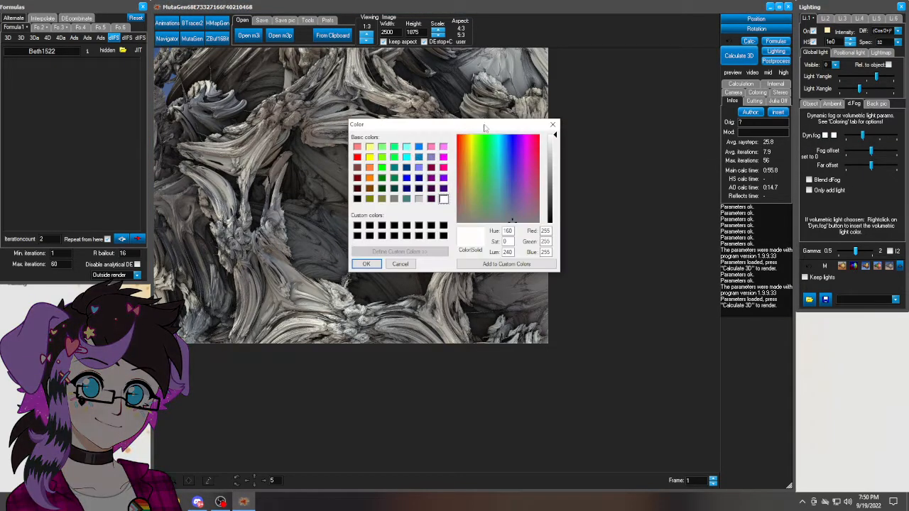
pyautogui.moveTo(485, 125); pyautogui.dragTo(677, 84)
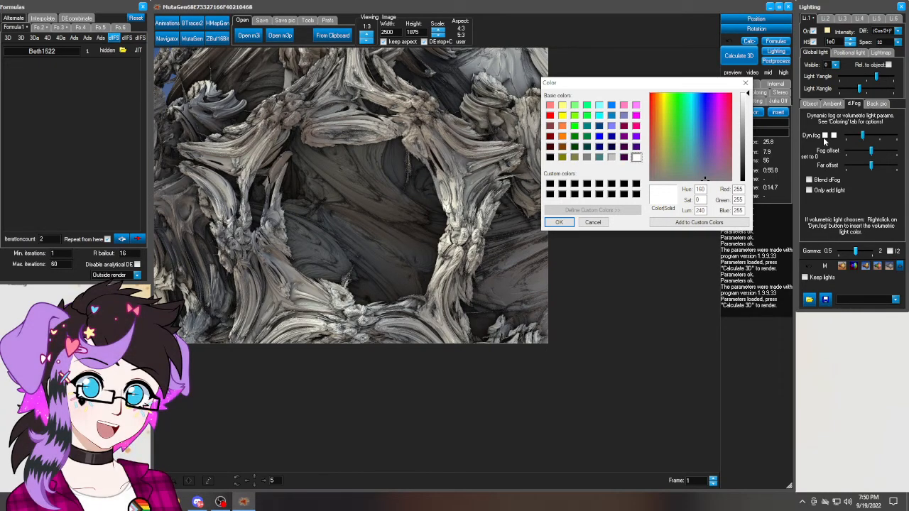
pyautogui.click(611, 115)
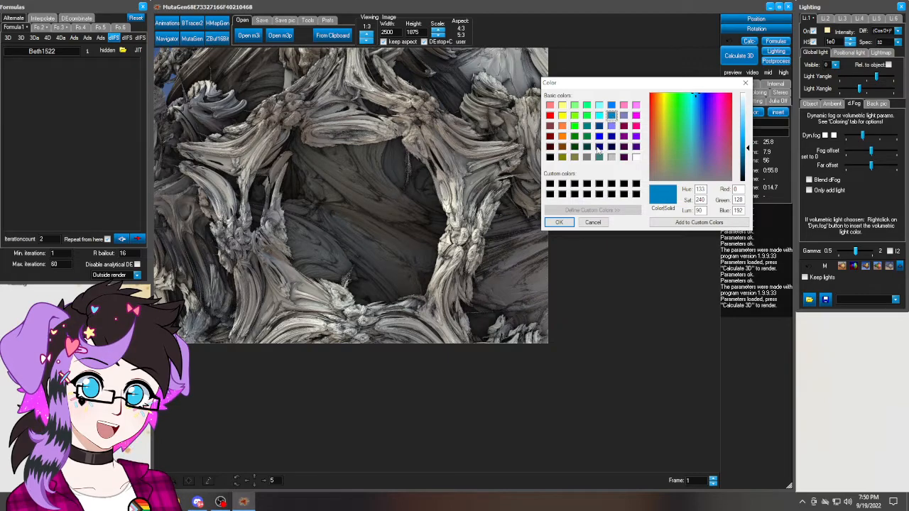
pyautogui.click(635, 126)
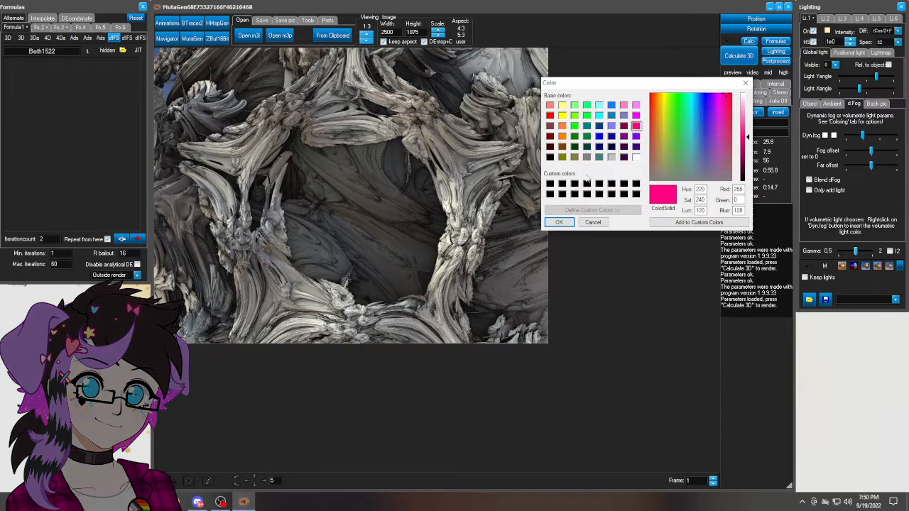
pyautogui.click(559, 222)
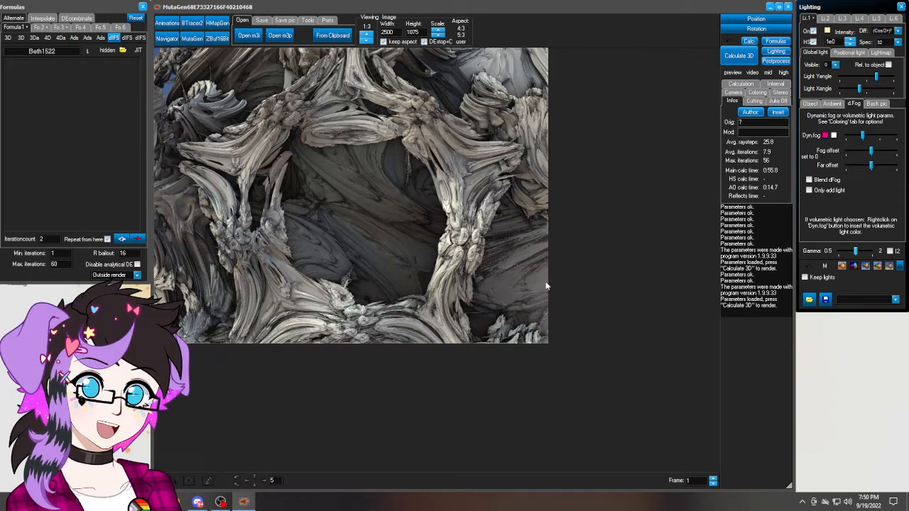
# Step: Strengthen the dynamic fog, lower the fog offset slightly and raise the far offset above its middle setting
pyautogui.moveTo(862, 134)
pyautogui.mouseDown()
pyautogui.moveTo(883, 137)
pyautogui.moveTo(873, 140)
pyautogui.mouseUp()
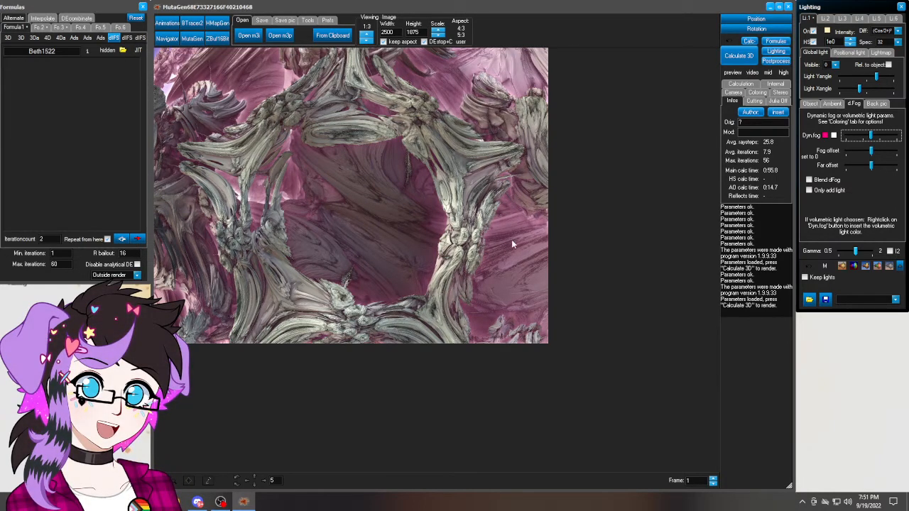
pyautogui.moveTo(872, 152); pyautogui.dragTo(866, 152)
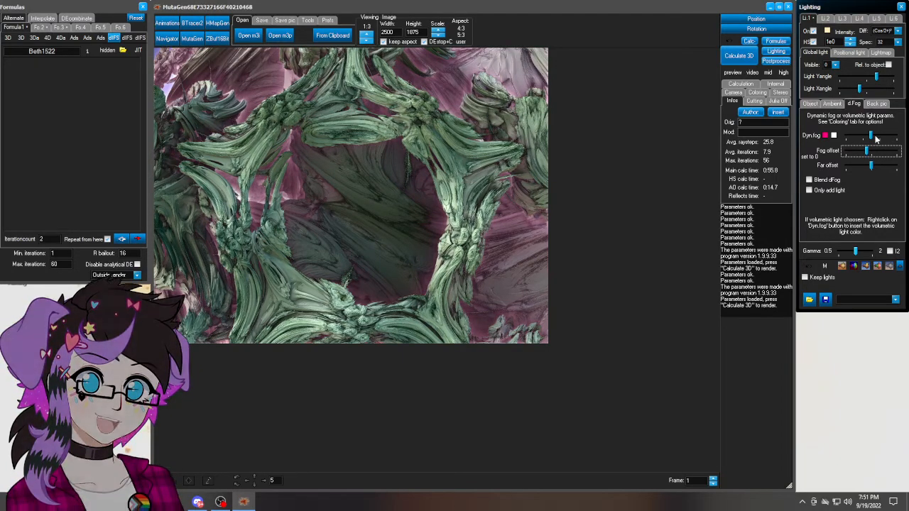
pyautogui.click(874, 138)
pyautogui.moveTo(873, 140); pyautogui.dragTo(875, 140)
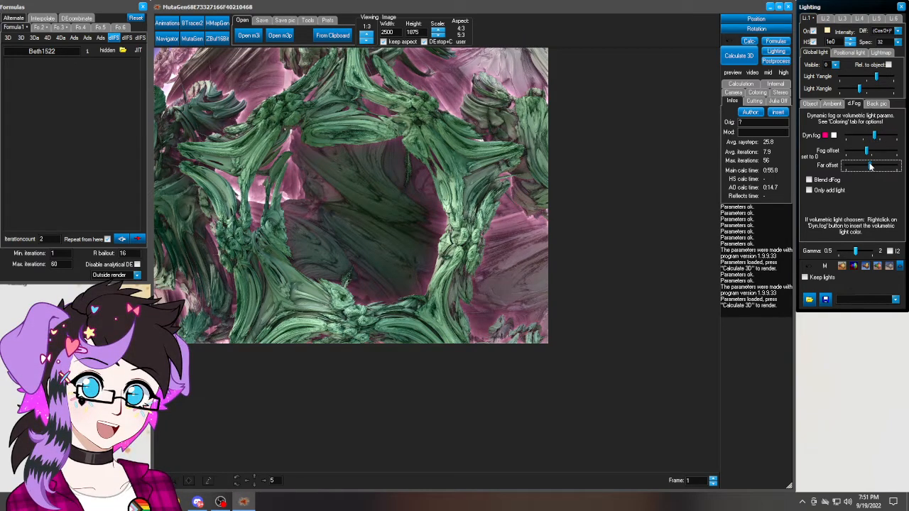
pyautogui.moveTo(872, 165); pyautogui.dragTo(863, 166)
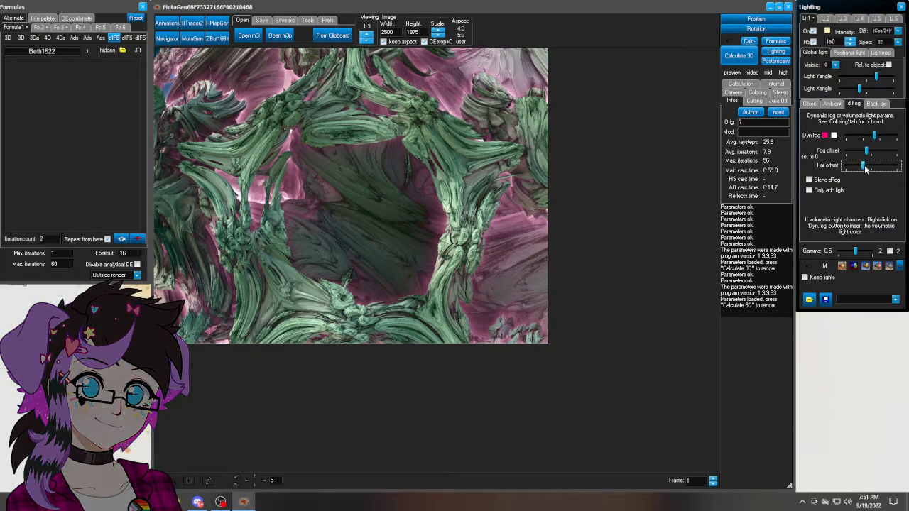
pyautogui.moveTo(864, 166); pyautogui.dragTo(884, 172)
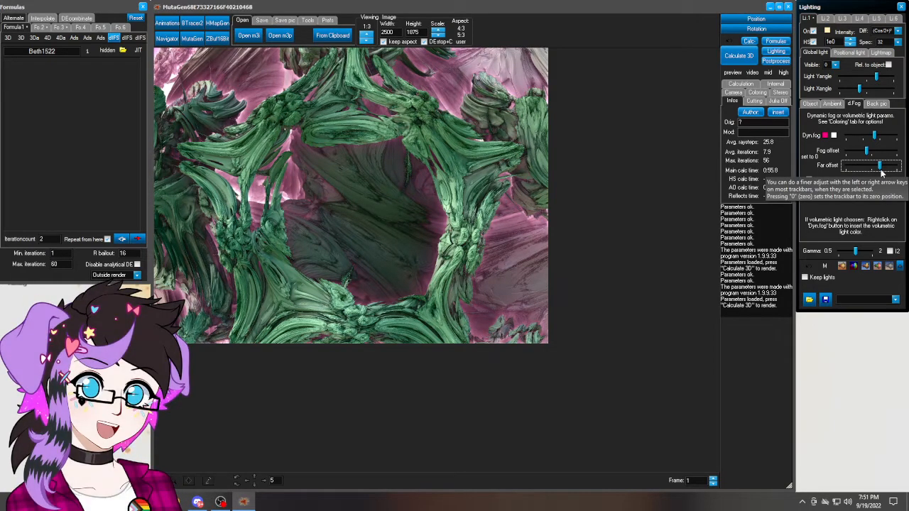
pyautogui.moveTo(874, 136); pyautogui.dragTo(881, 137)
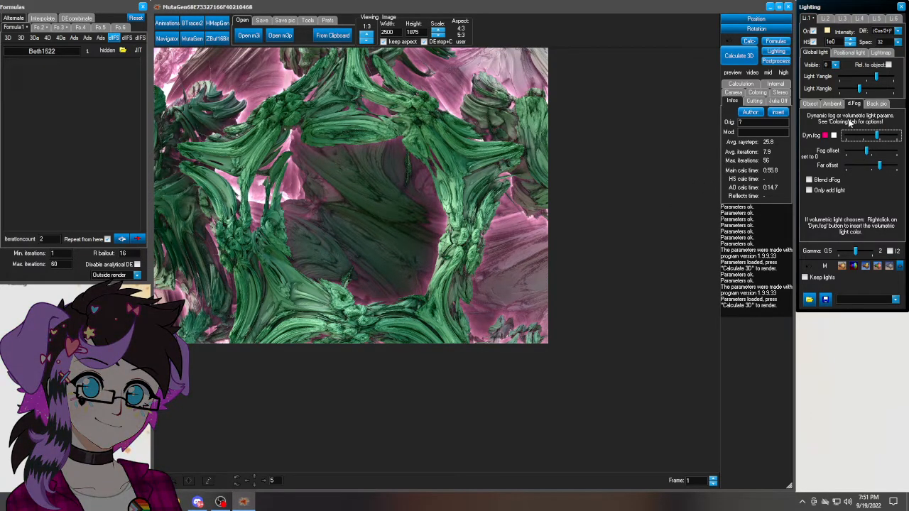
# Step: Set the second ambient light colour to periwinkle blue (red 128, green 128, blue 255), keeping far depth fog enabled
pyautogui.click(832, 104)
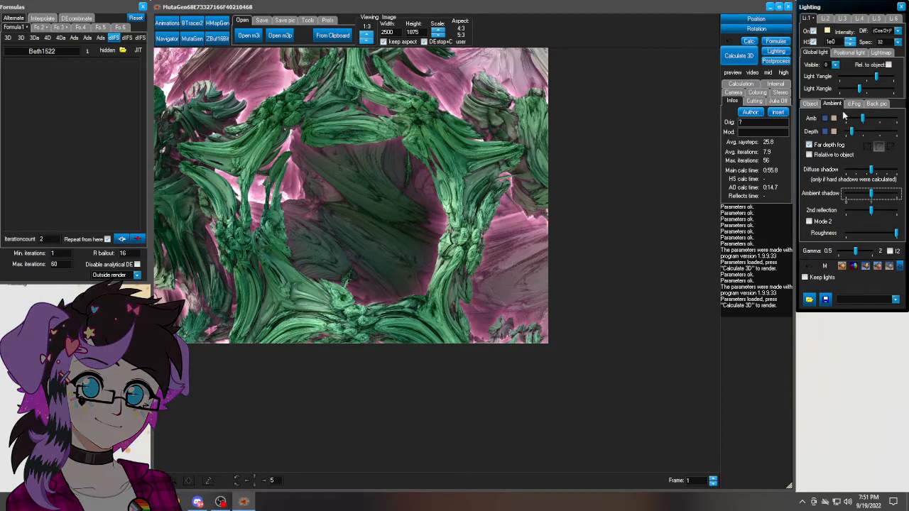
pyautogui.click(810, 145)
pyautogui.click(810, 145)
pyautogui.click(833, 119)
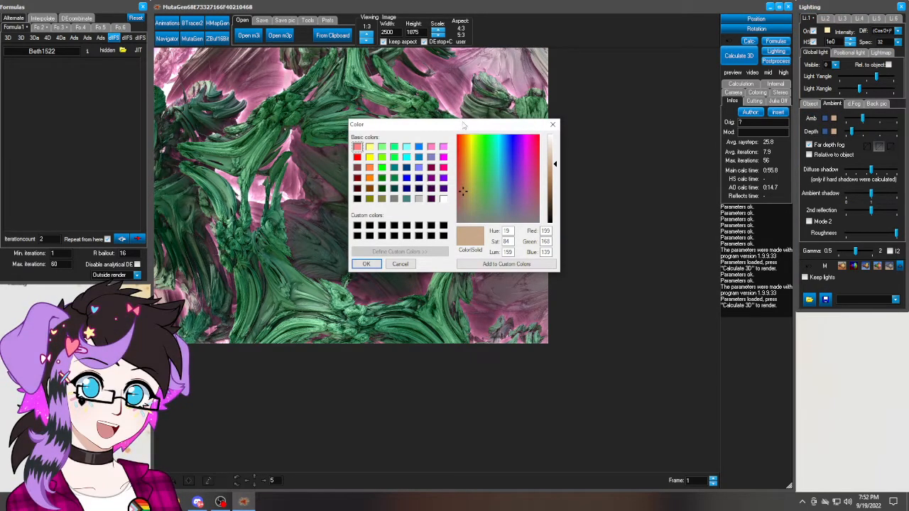
pyautogui.moveTo(462, 125); pyautogui.dragTo(661, 129)
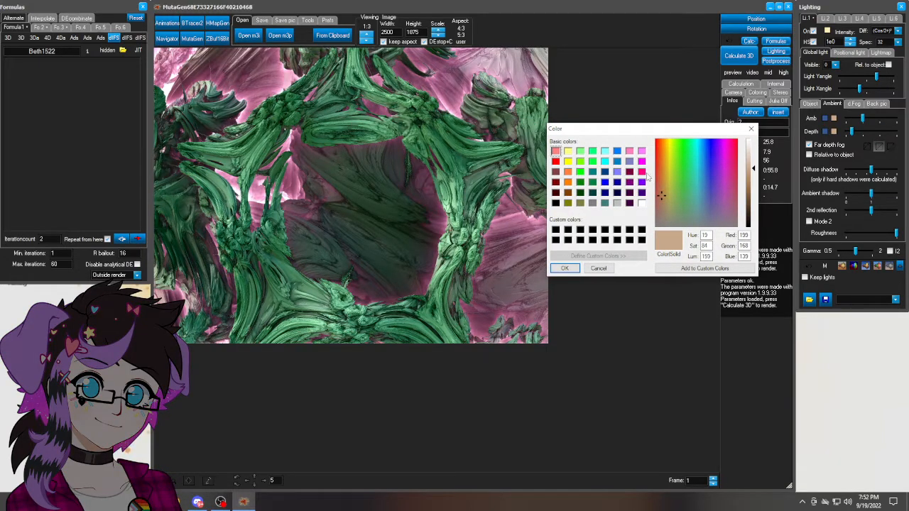
pyautogui.click(617, 171)
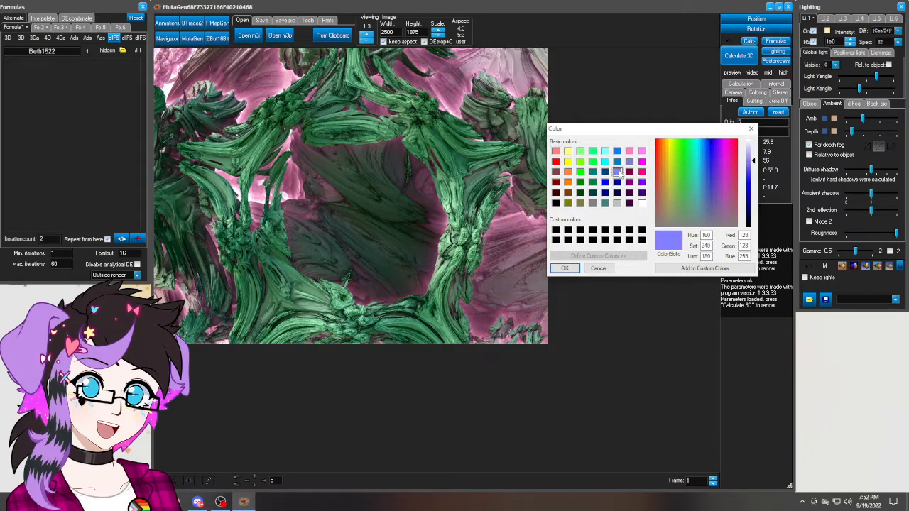
pyautogui.click(574, 270)
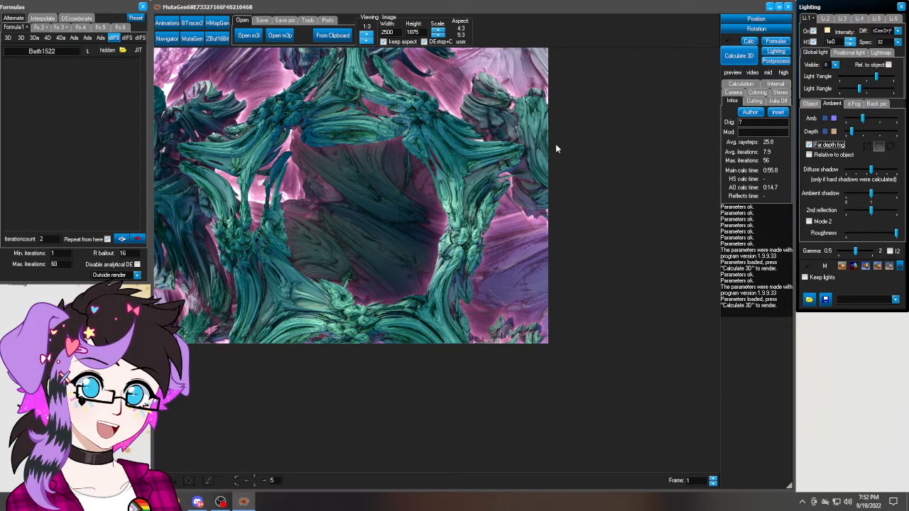
# Step: Set the first ambient light colour to vivid violet (red 120, green 17, blue 234)
pyautogui.click(834, 118)
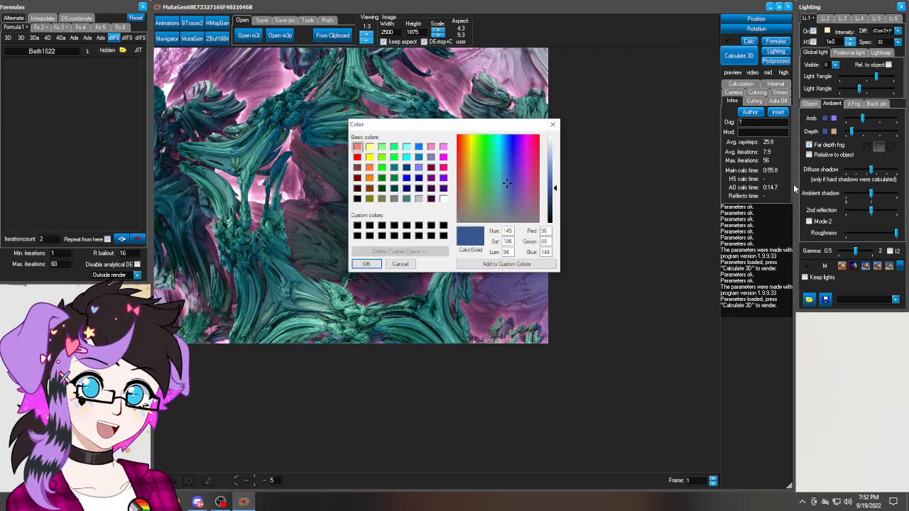
pyautogui.click(512, 167)
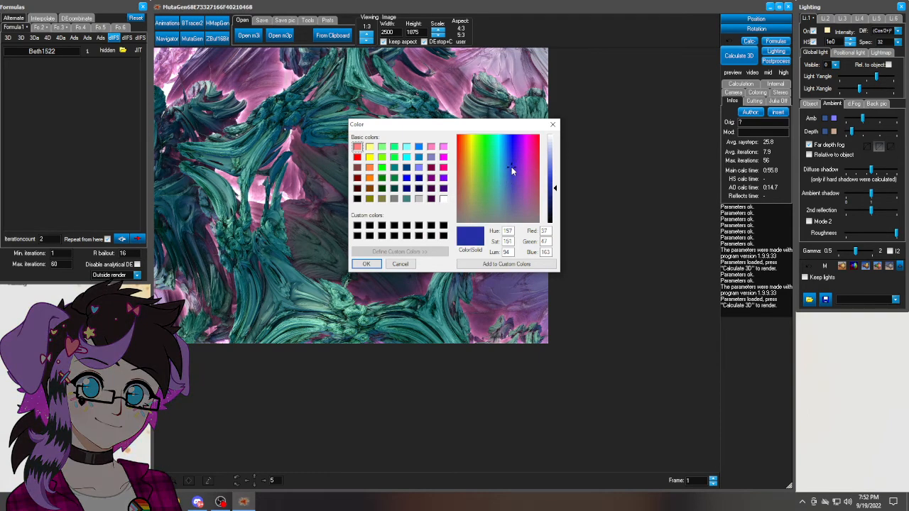
pyautogui.click(553, 169)
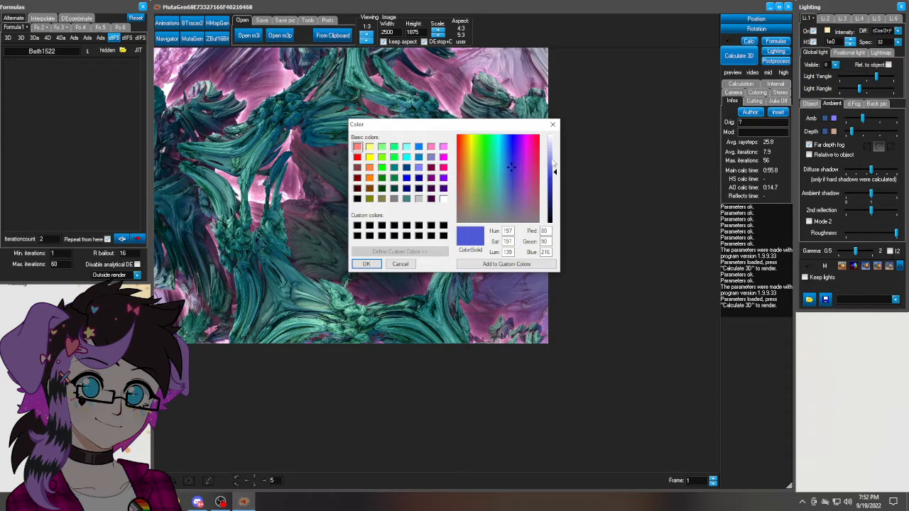
pyautogui.click(515, 159)
pyautogui.moveTo(516, 159); pyautogui.dragTo(516, 154)
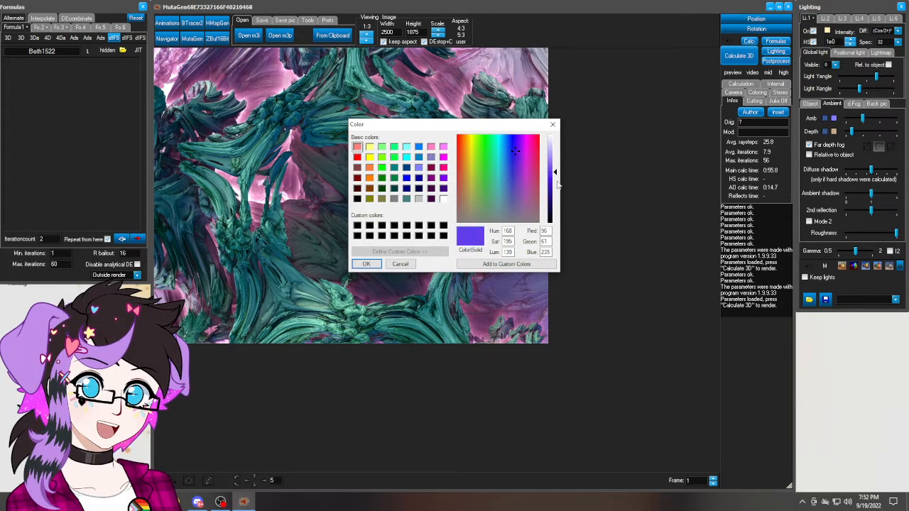
pyautogui.click(555, 181)
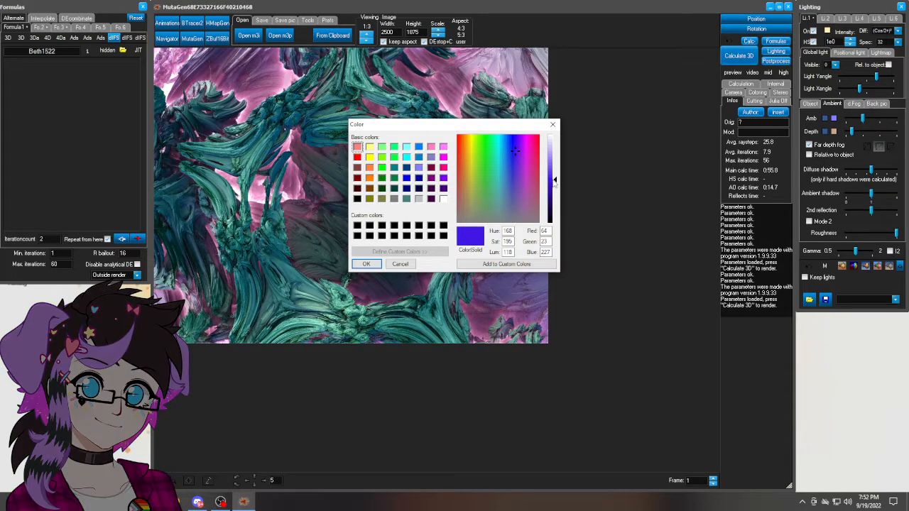
pyautogui.click(519, 150)
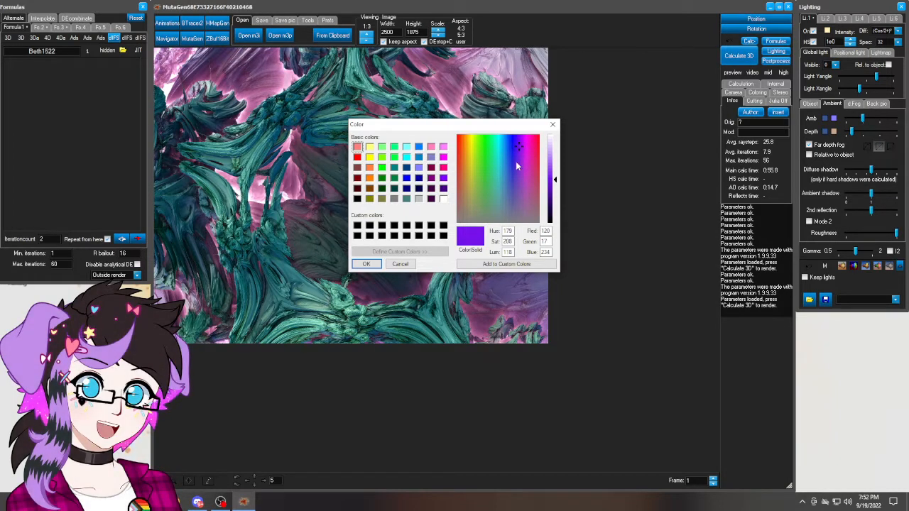
pyautogui.click(370, 264)
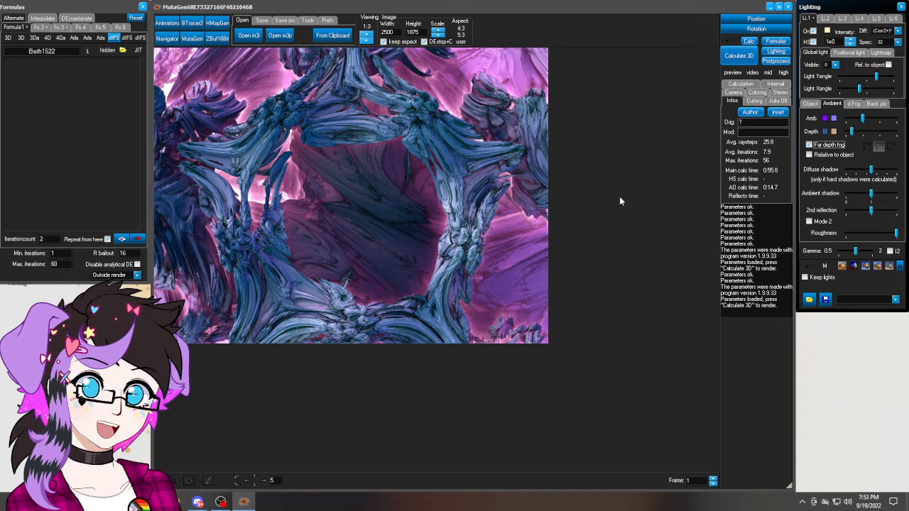
# Step: Make the first global light relative to the object, lower its Y angle and slightly adjust its X angle
pyautogui.click(854, 104)
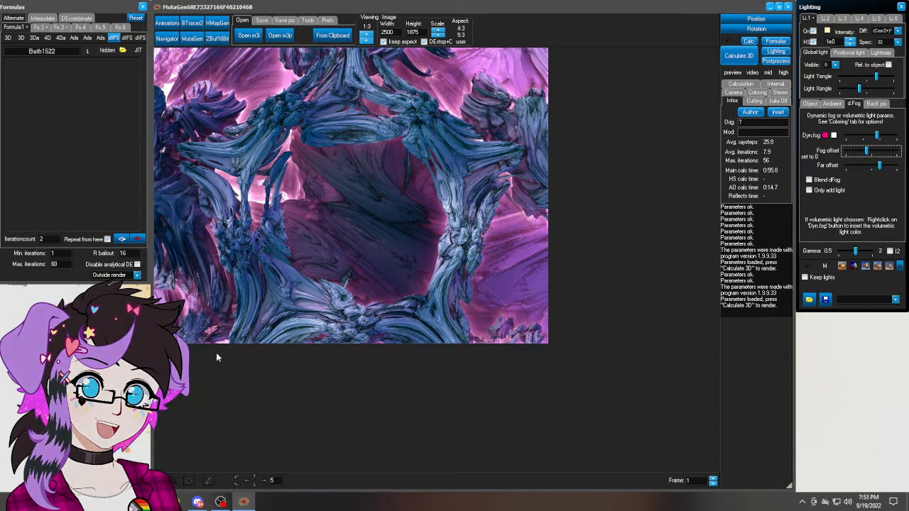
pyautogui.click(877, 103)
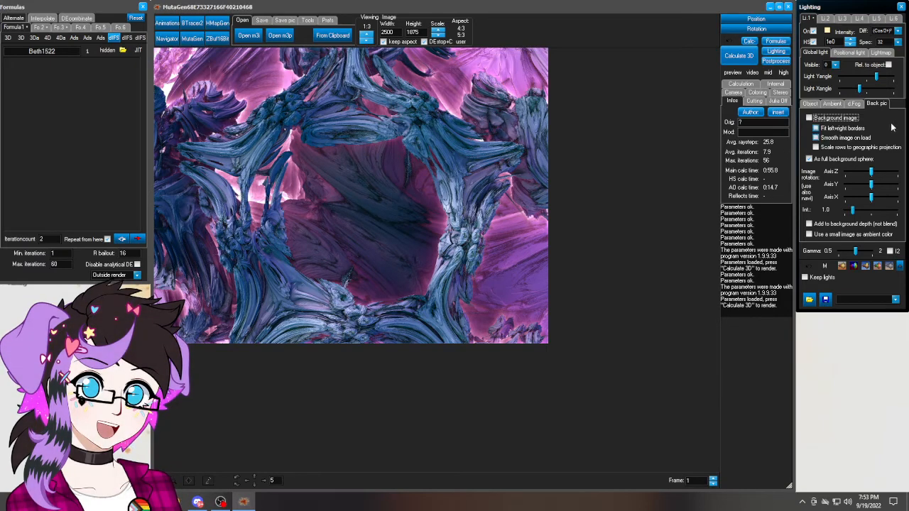
pyautogui.click(853, 104)
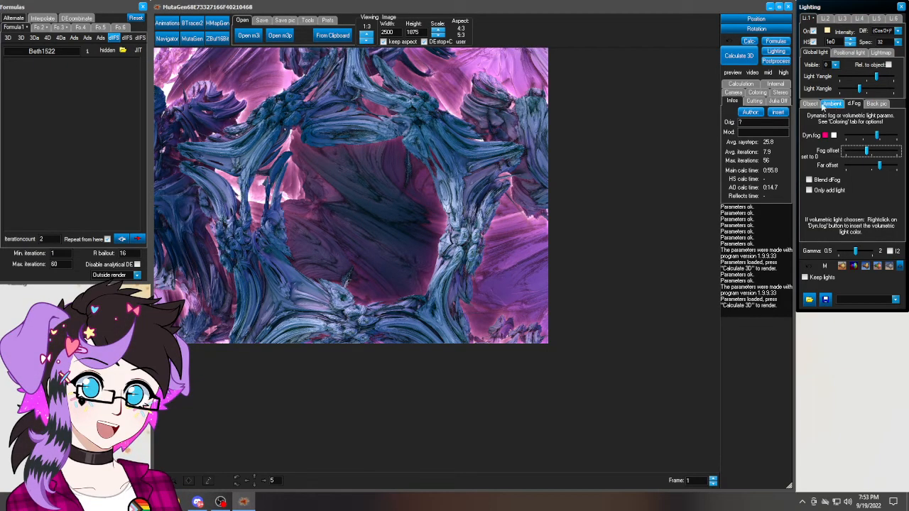
pyautogui.click(816, 103)
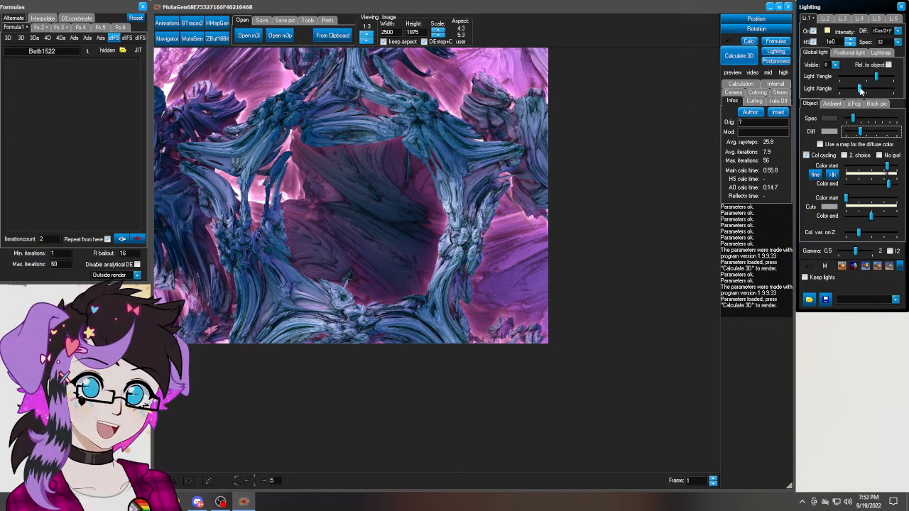
pyautogui.click(889, 66)
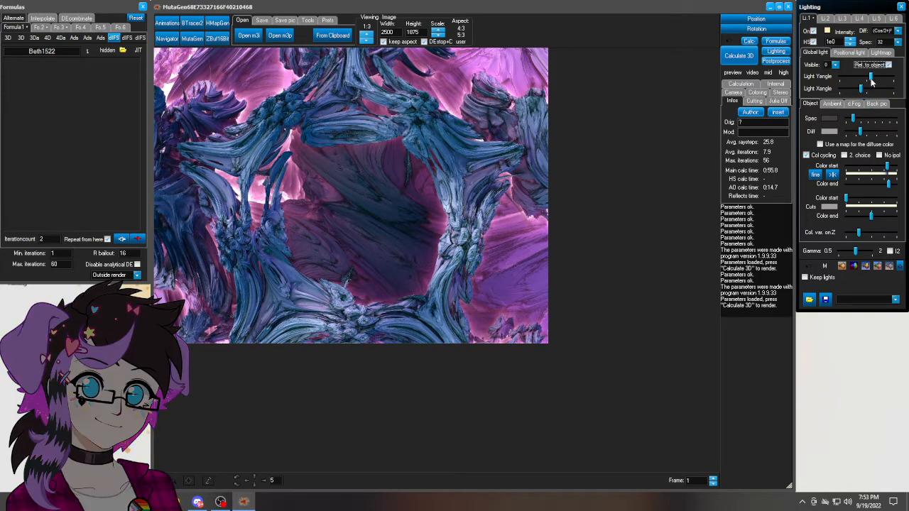
pyautogui.moveTo(871, 79); pyautogui.dragTo(862, 91)
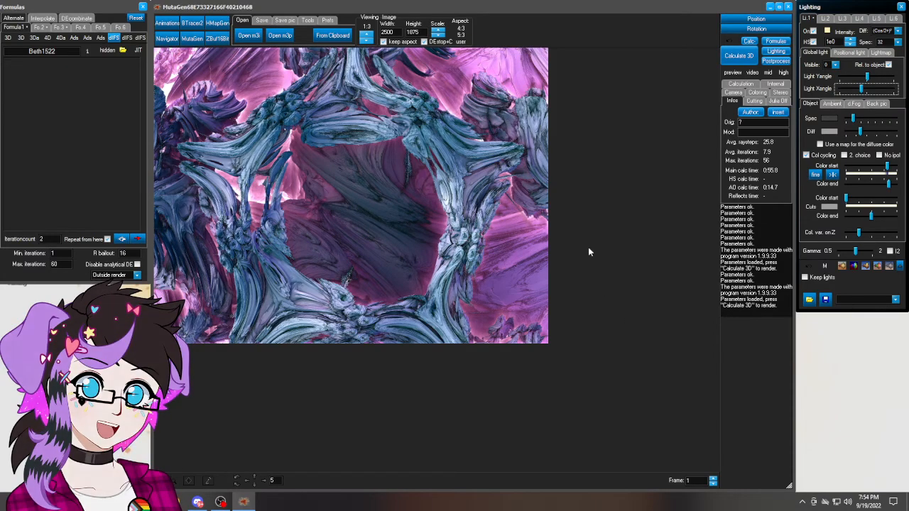
# Step: Inspect the recoloured fractal at full size and save the image as an 8-bit PNG
pyautogui.scroll(2, 497, 227)
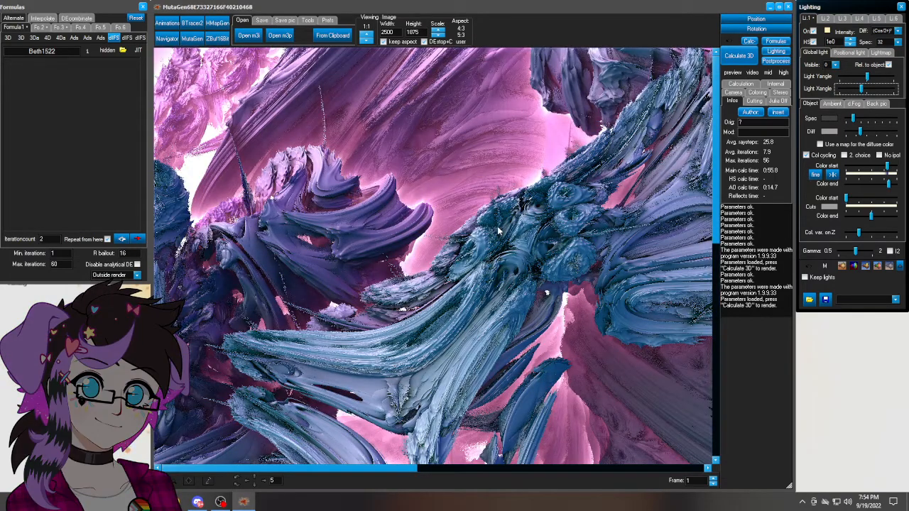
pyautogui.scroll(-2, 472, 267)
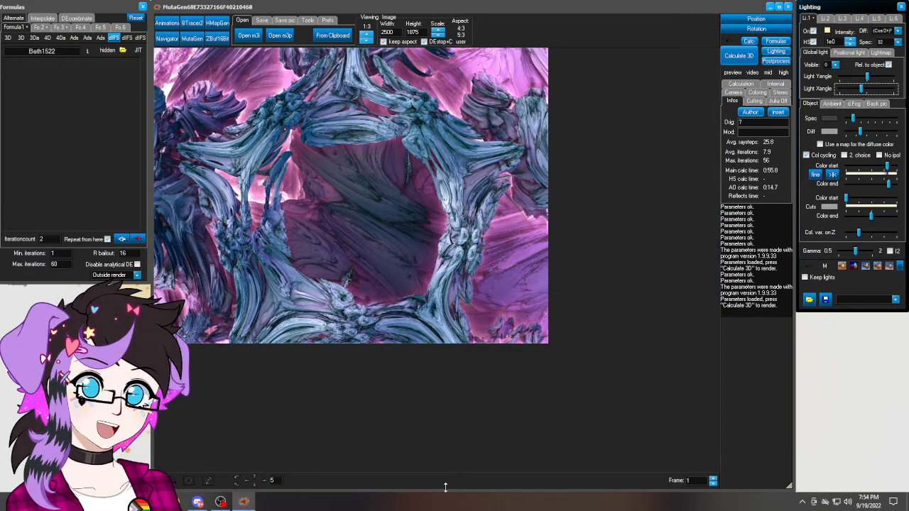
pyautogui.scroll(2, 366, 264)
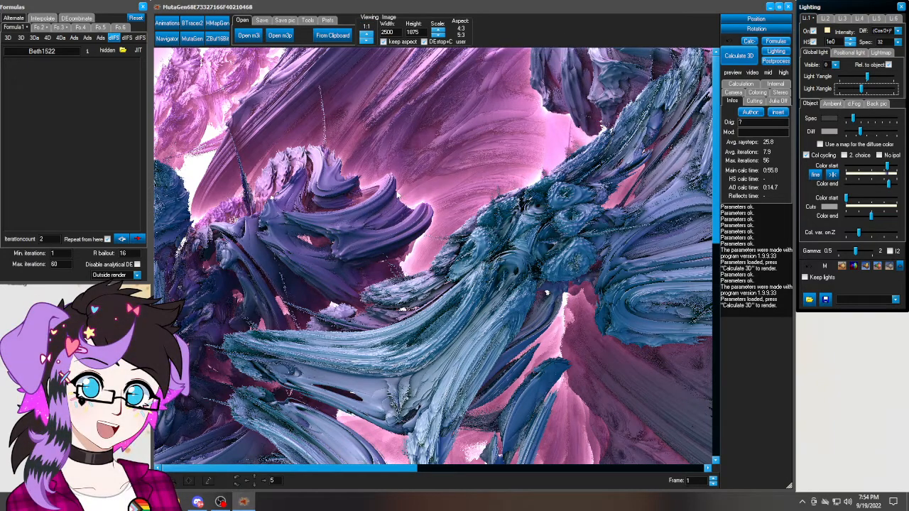
pyautogui.scroll(-3, 401, 203)
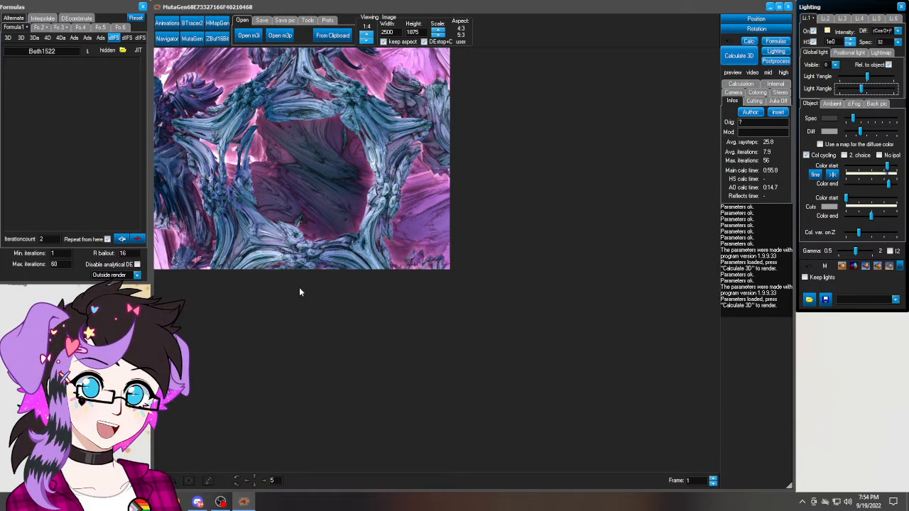
pyautogui.scroll(3, 299, 287)
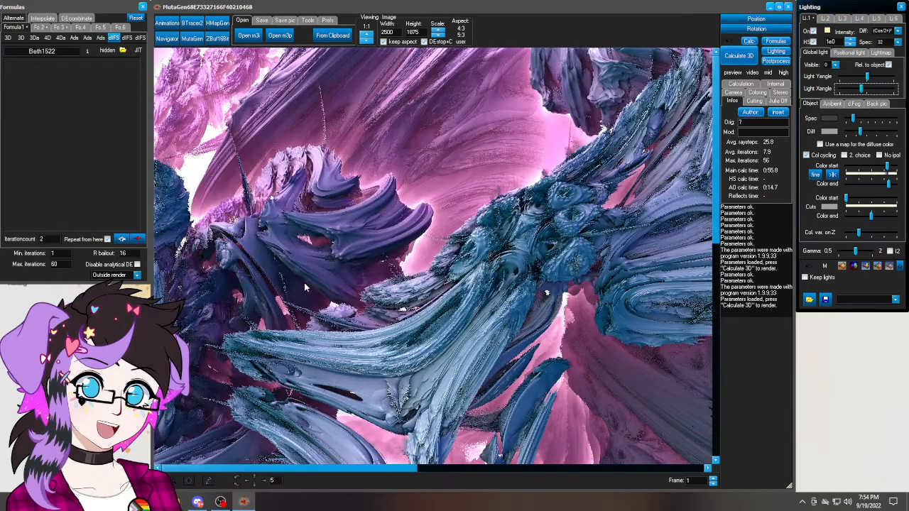
pyautogui.click(284, 20)
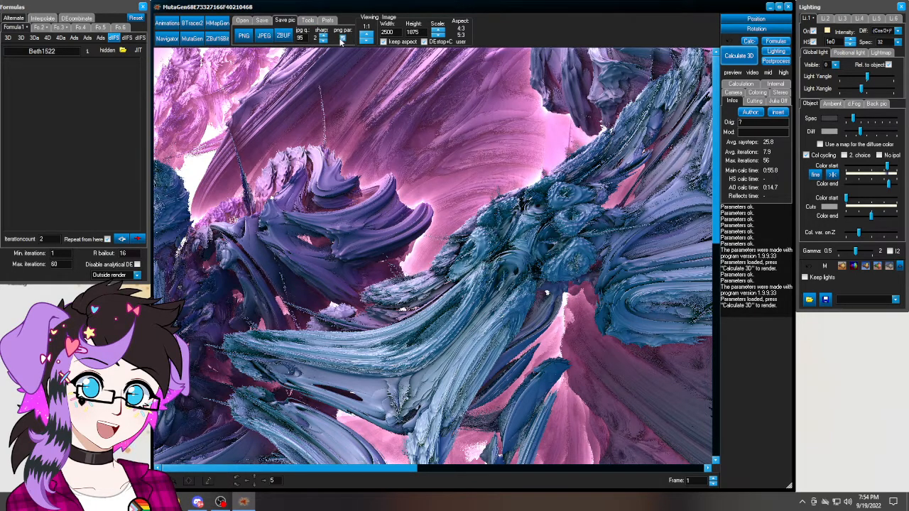
pyautogui.click(244, 38)
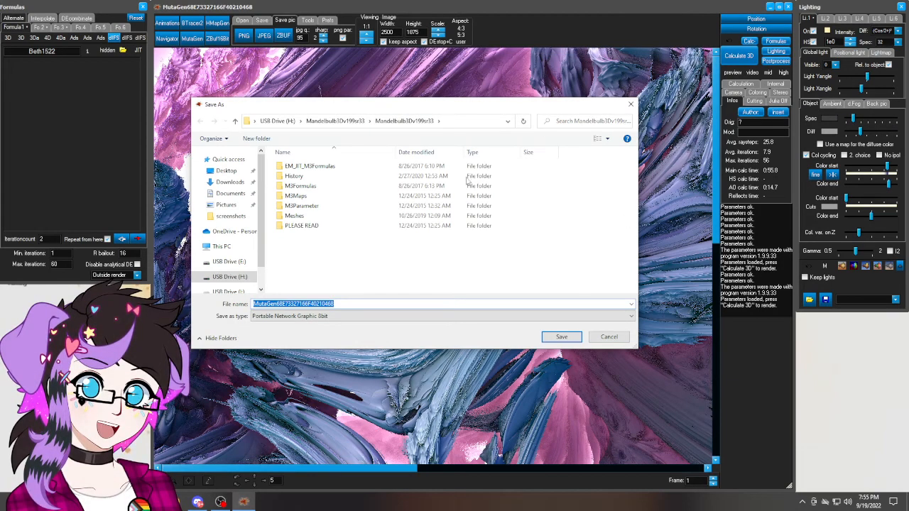
pyautogui.moveTo(426, 107); pyautogui.dragTo(0, 204)
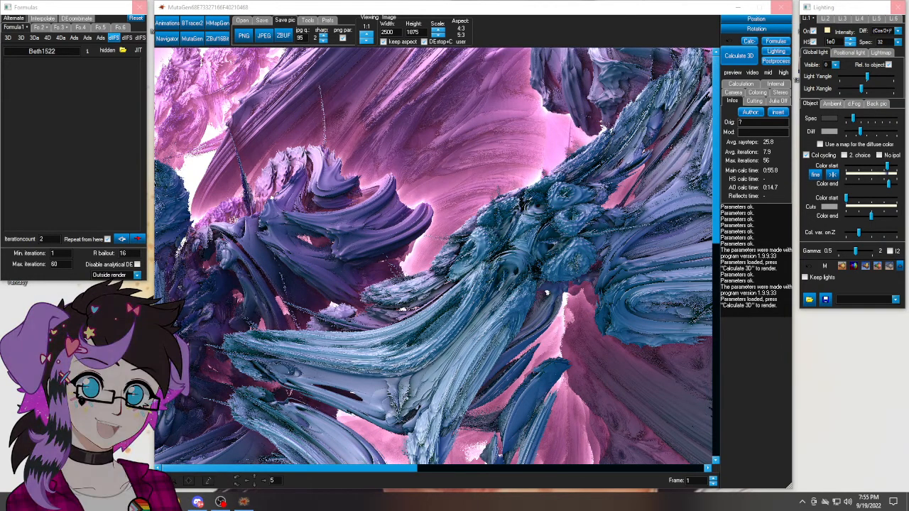
pyautogui.press('Return')
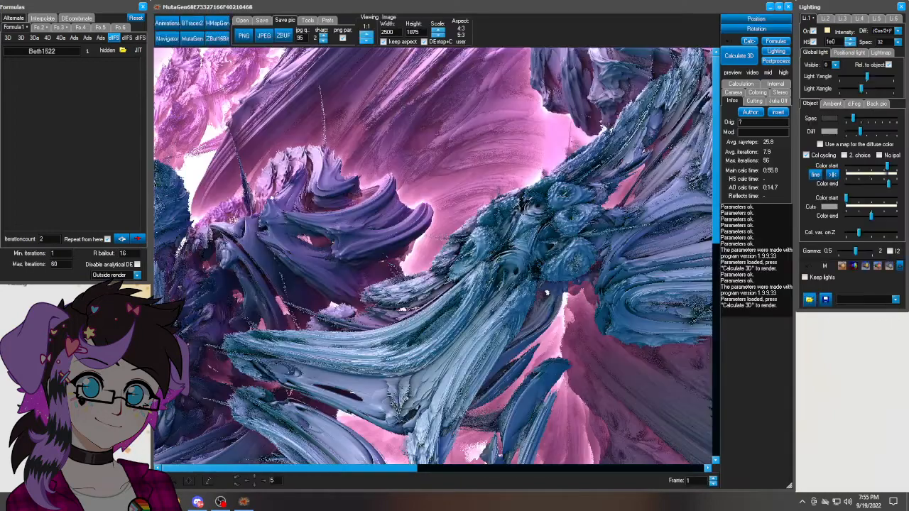